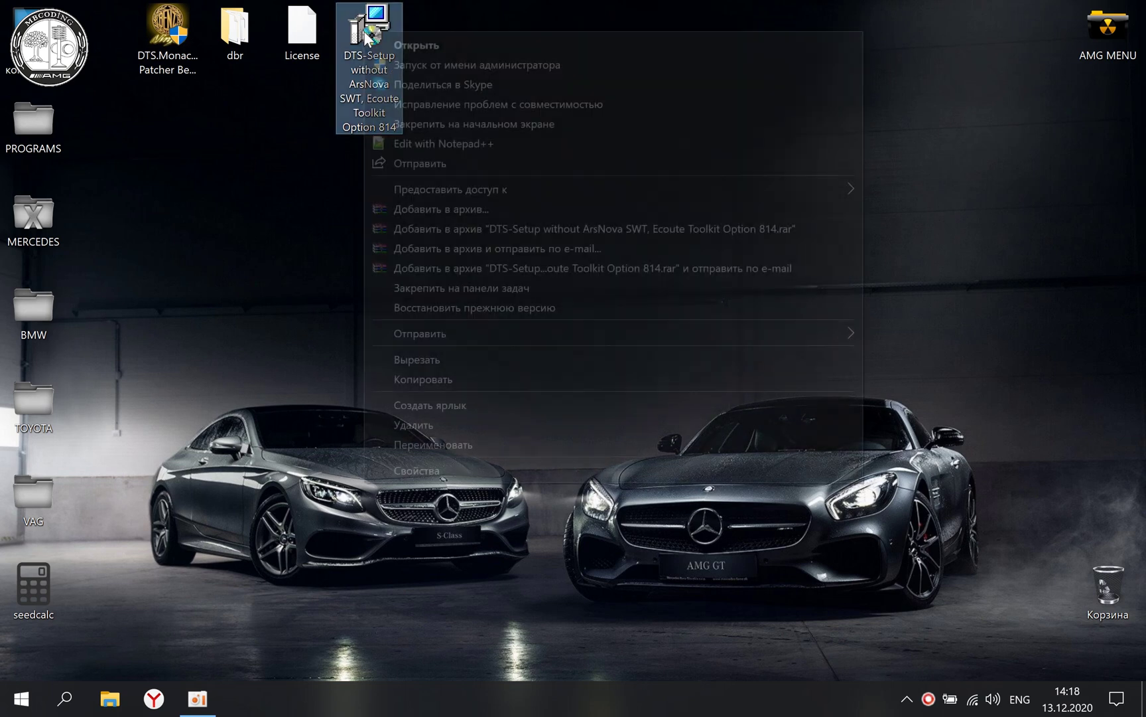
Run the DTS-Setup installer as administrator and start the Full Installation of Diagnostic Tool Set 8
left_click(411, 71)
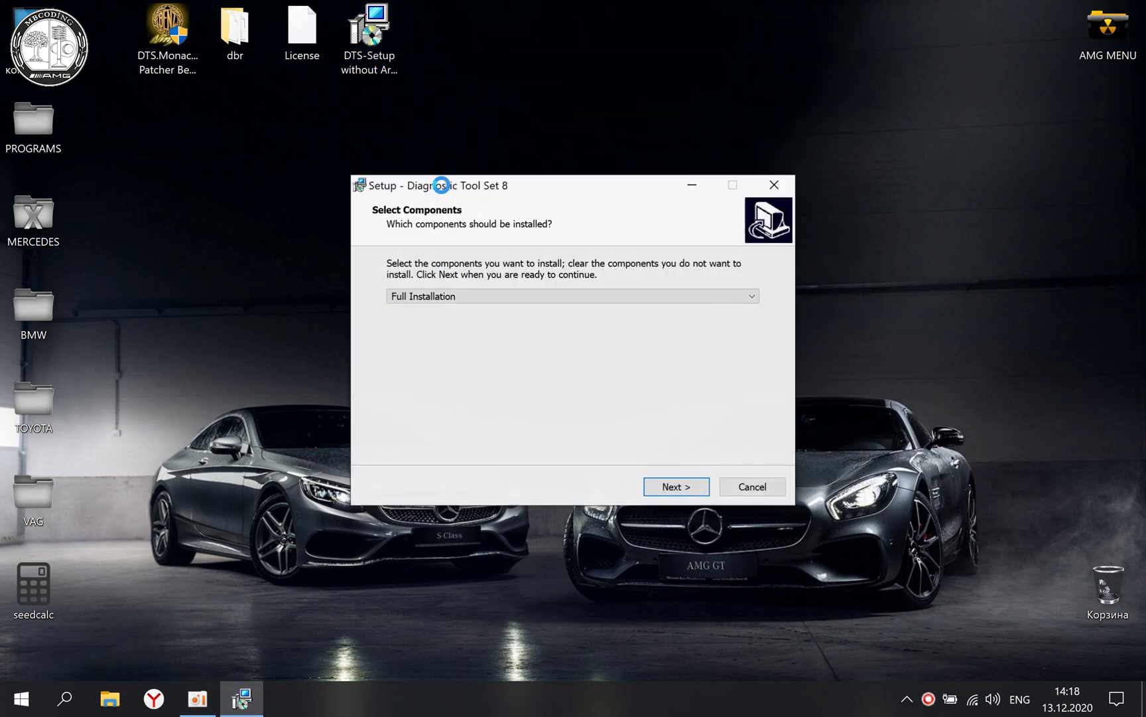
left_click(677, 487)
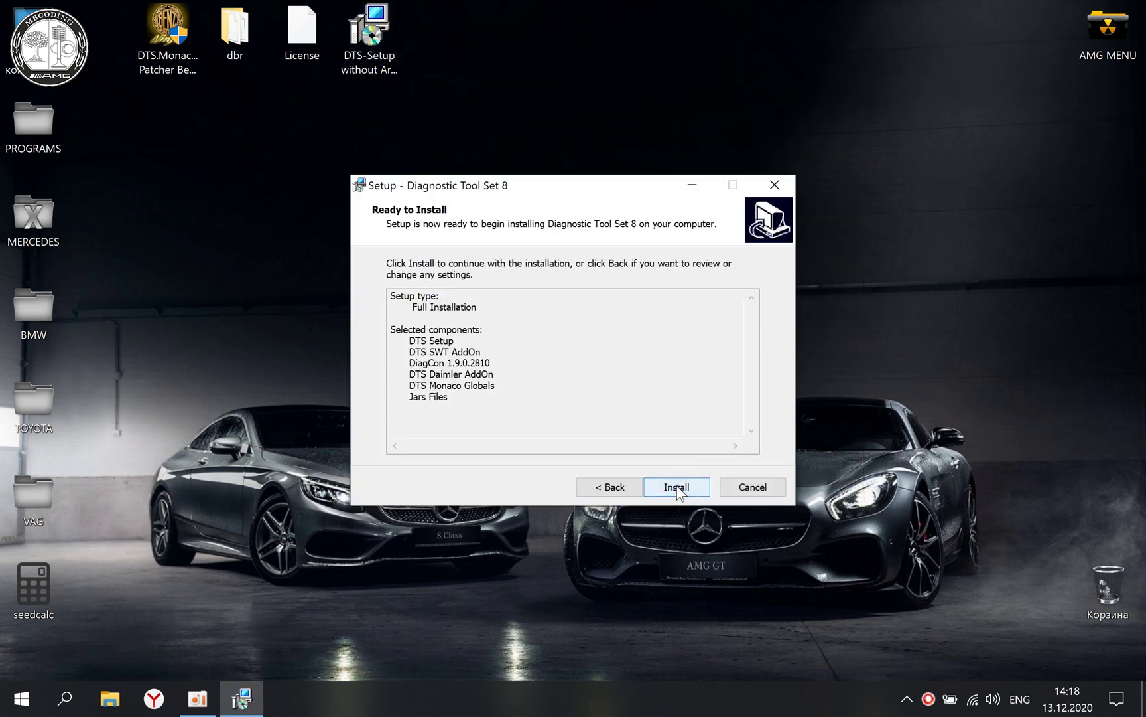
left_click(677, 487)
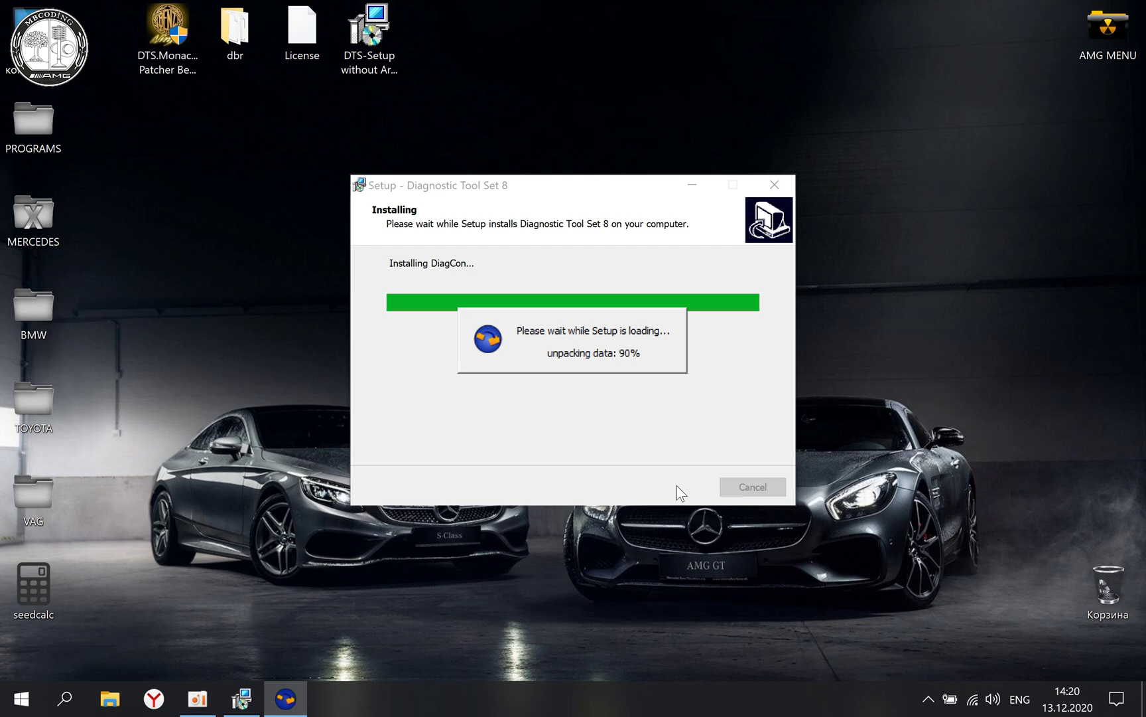
Install DiagCon 1.9.0.2810 and finish its setup wizard
left_click(674, 492)
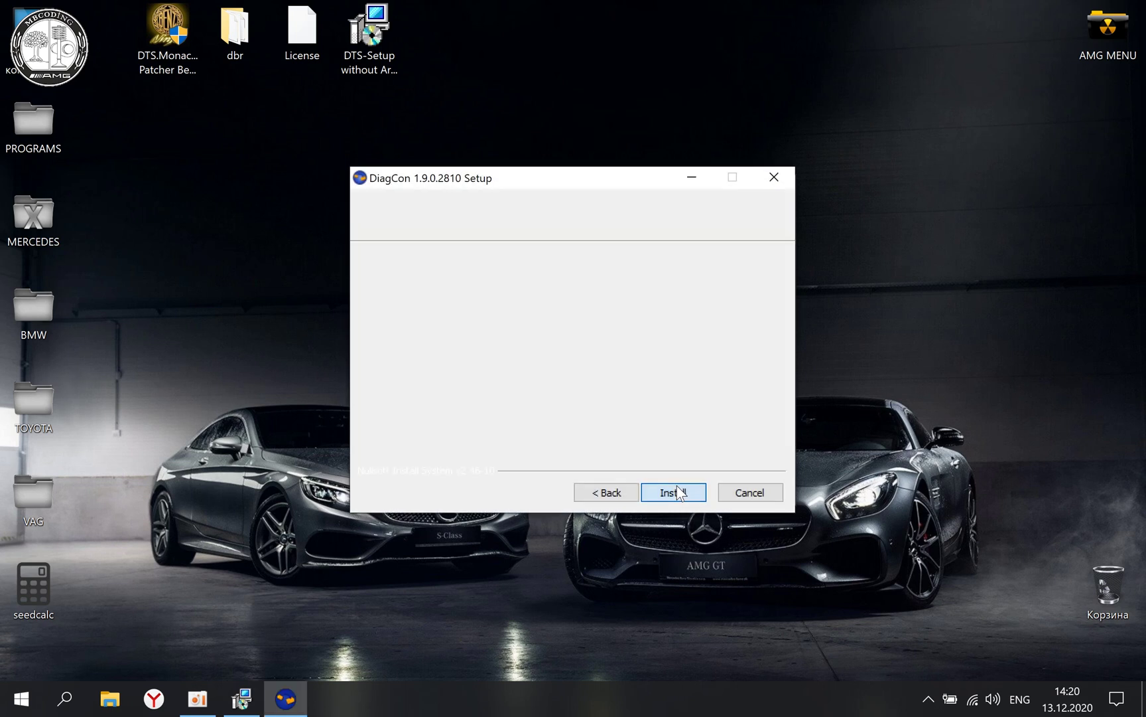
left_click(674, 491)
left_click(673, 492)
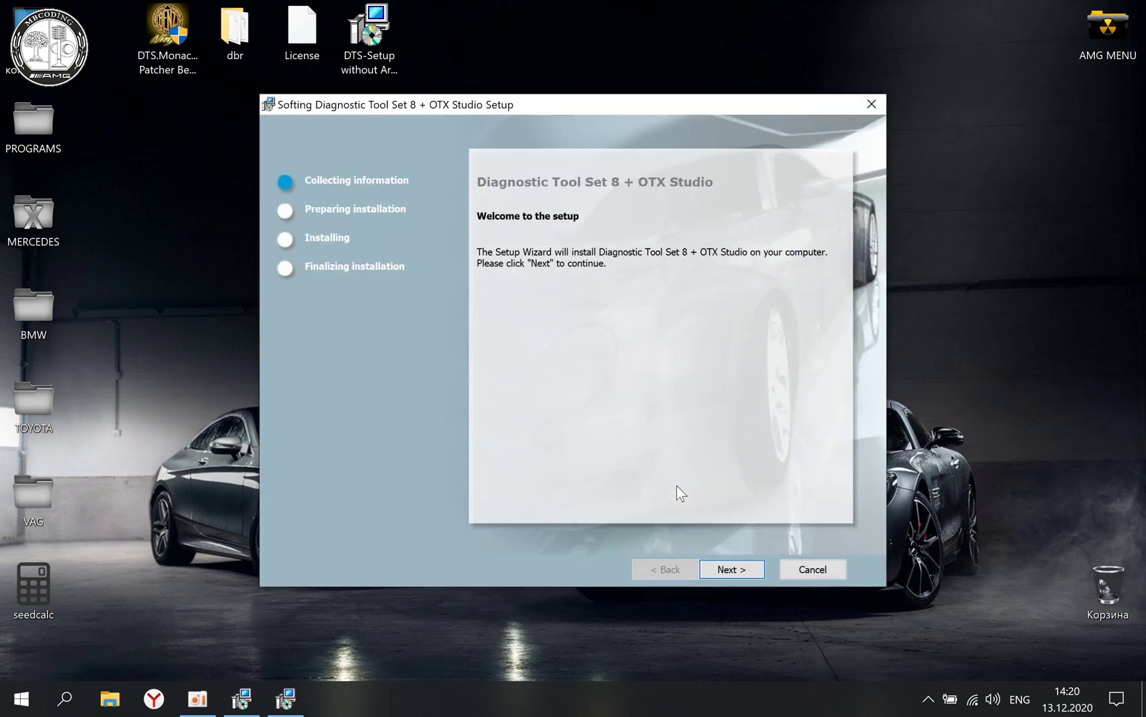
Install Diagnostic Tool Set 8 + OTX Studio in the default 8.14 folder with None as the Vehicle Communication Interface
left_click(730, 571)
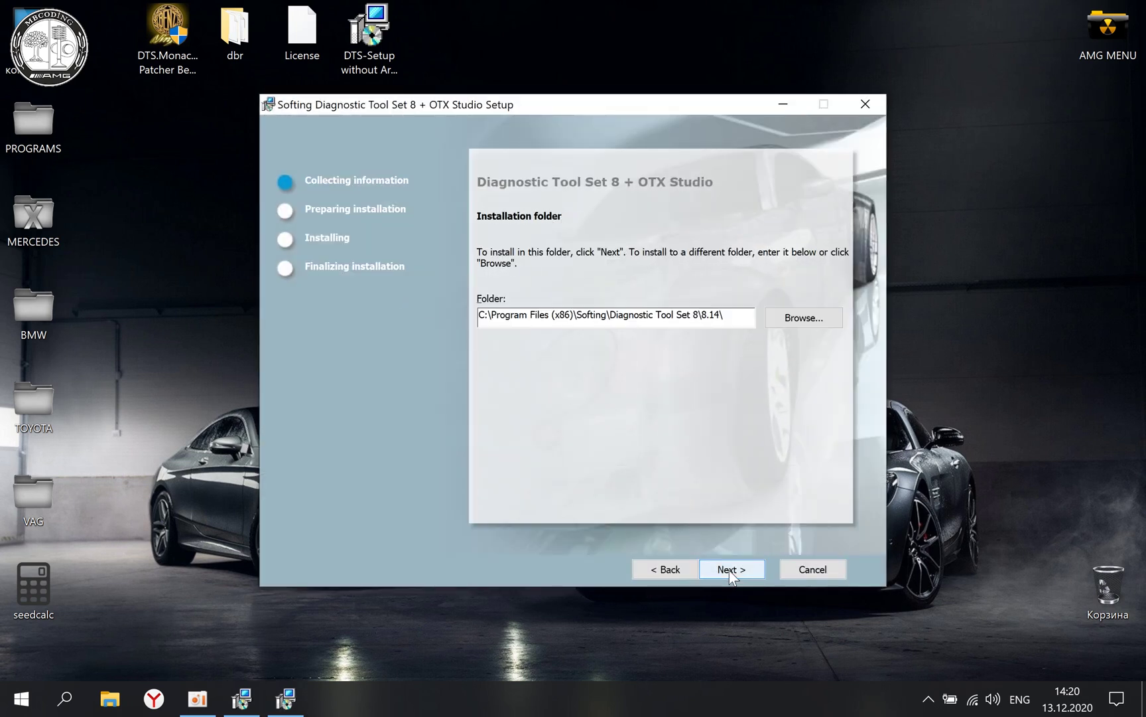
left_click(751, 565)
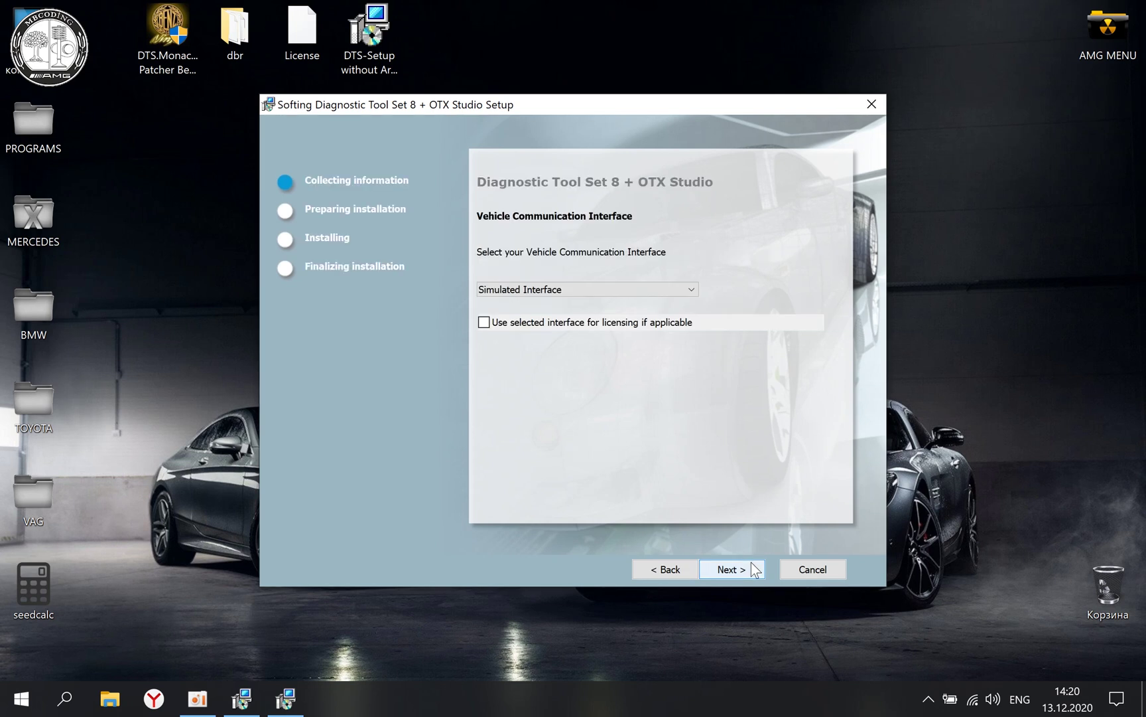
left_click(687, 286)
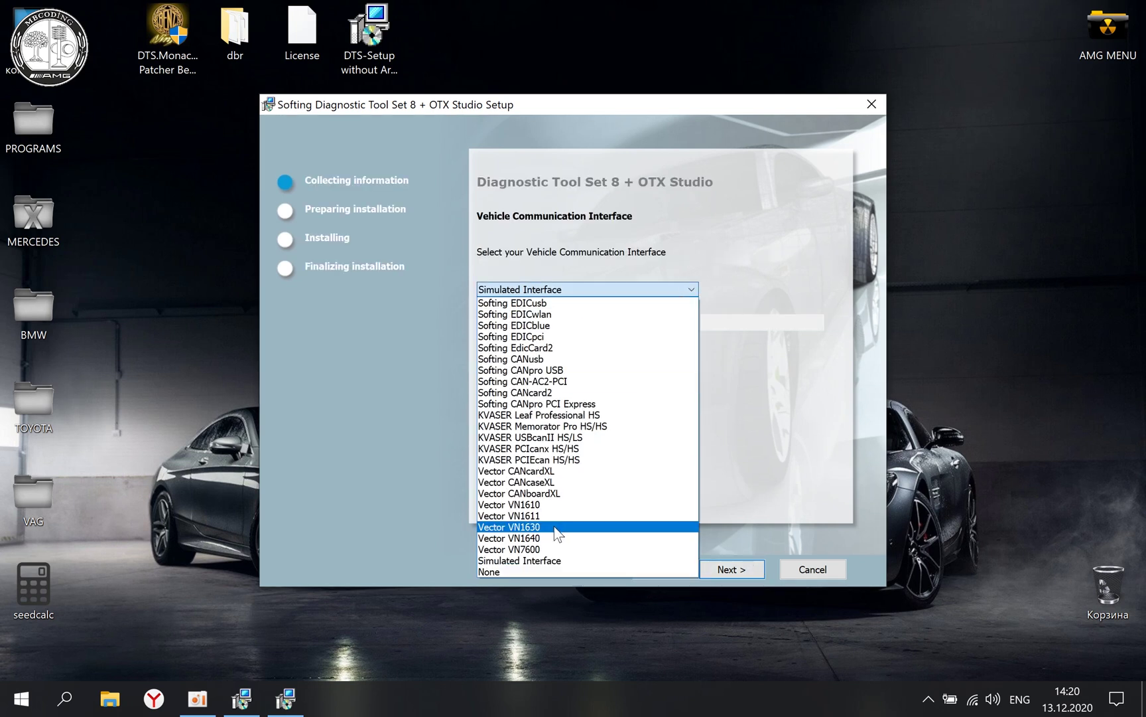
left_click(490, 574)
left_click(702, 572)
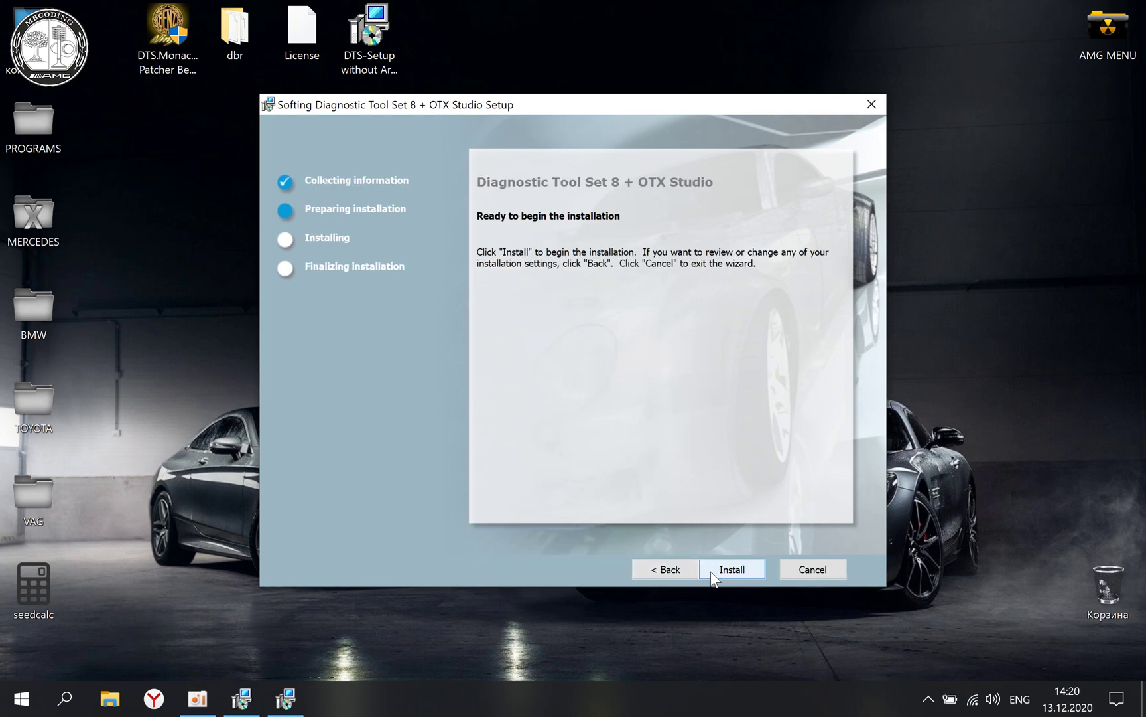
left_click(711, 571)
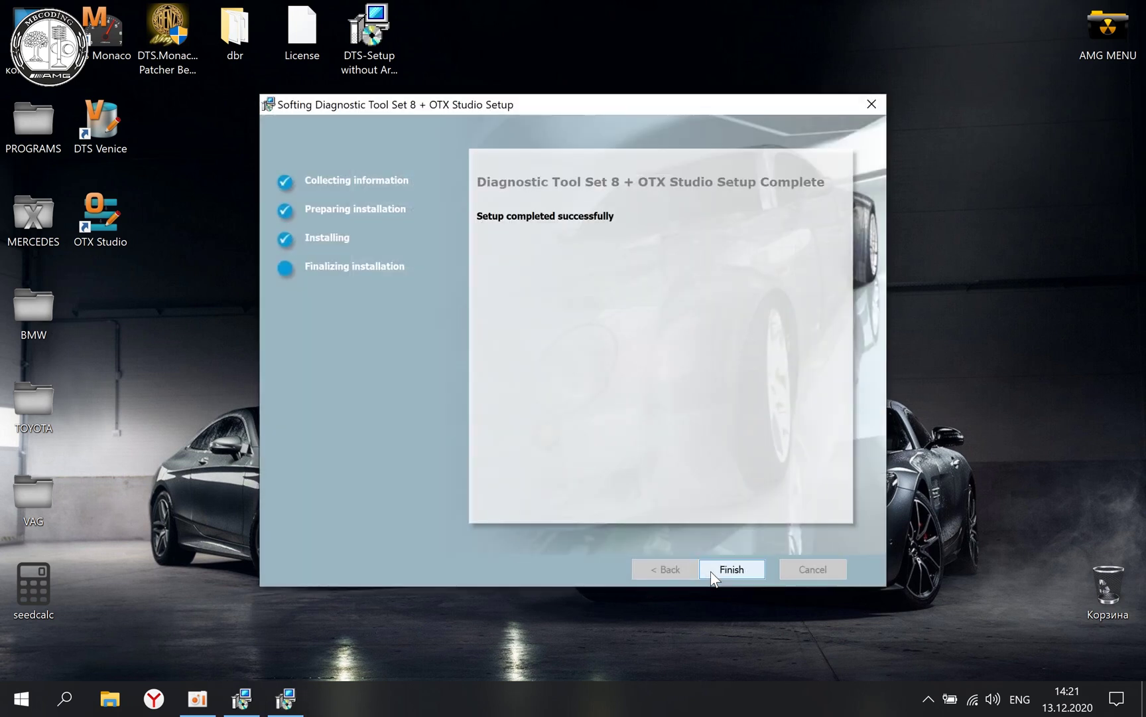
left_click(711, 573)
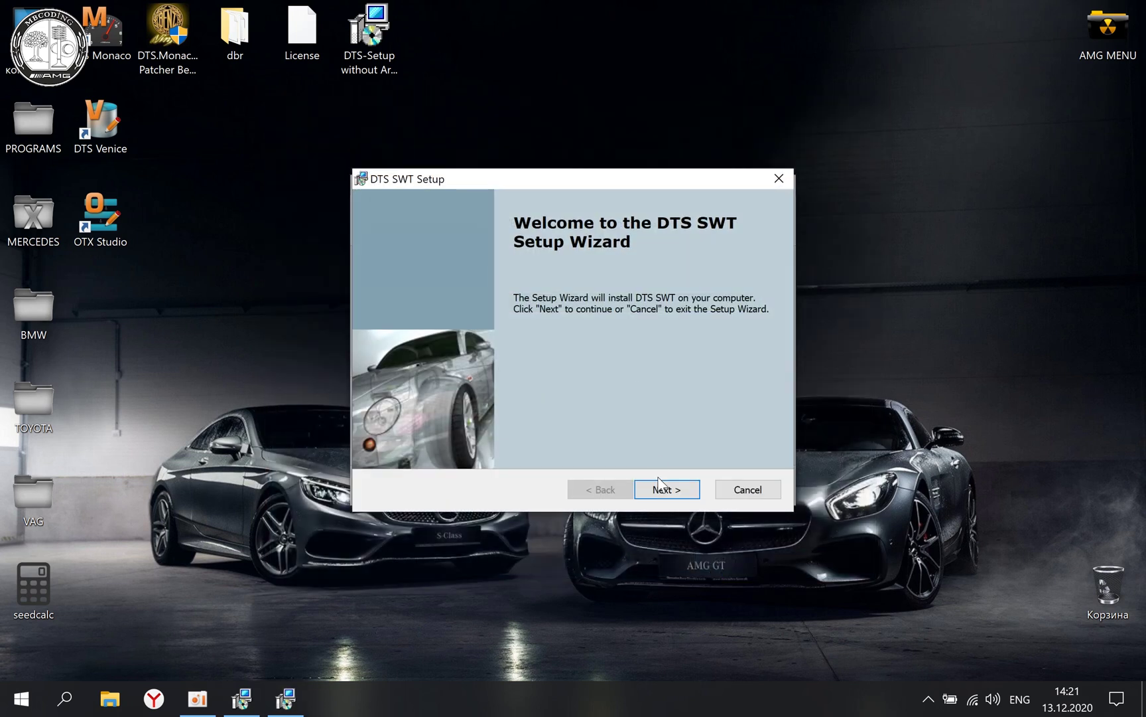
Install DTS SWT and the Daimler Add-on, choosing "Other interface which was selected in Main Setup" as default, and complete the setup
left_click(661, 493)
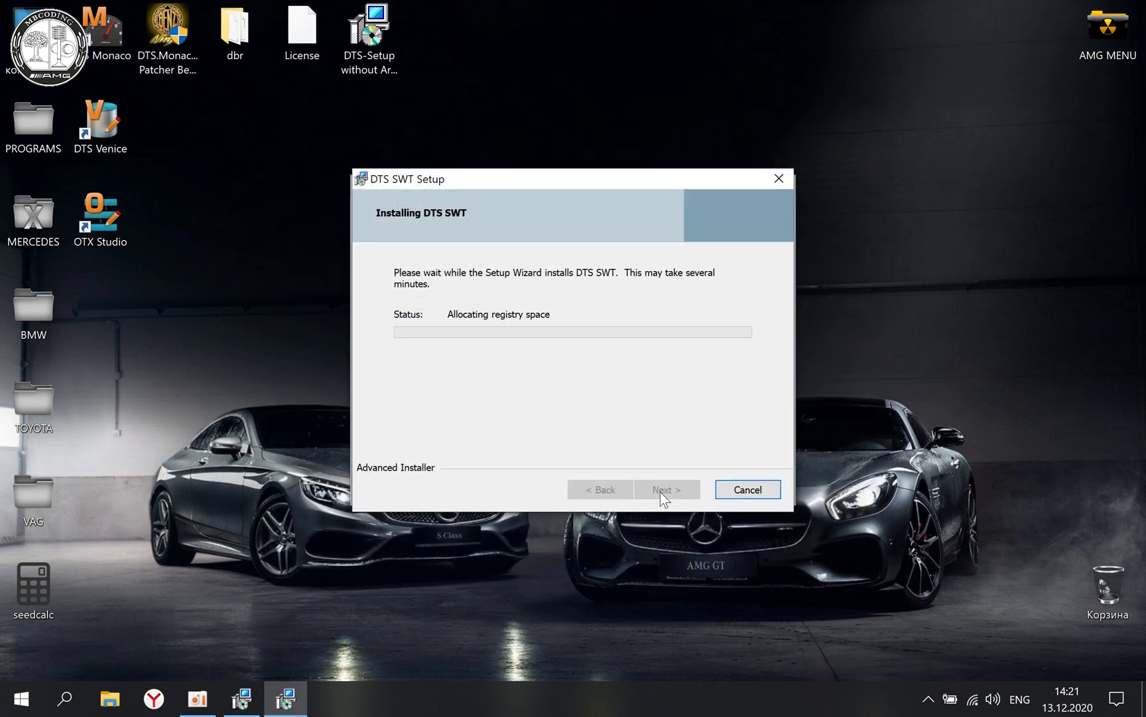
left_click(661, 493)
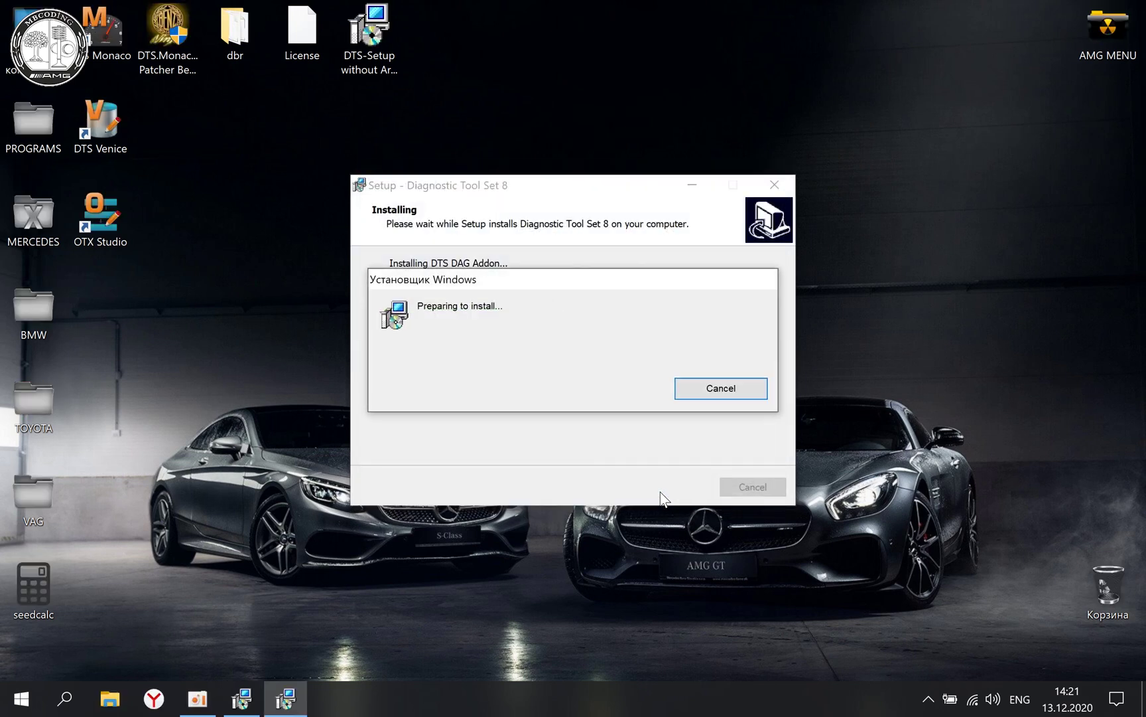
left_click(660, 492)
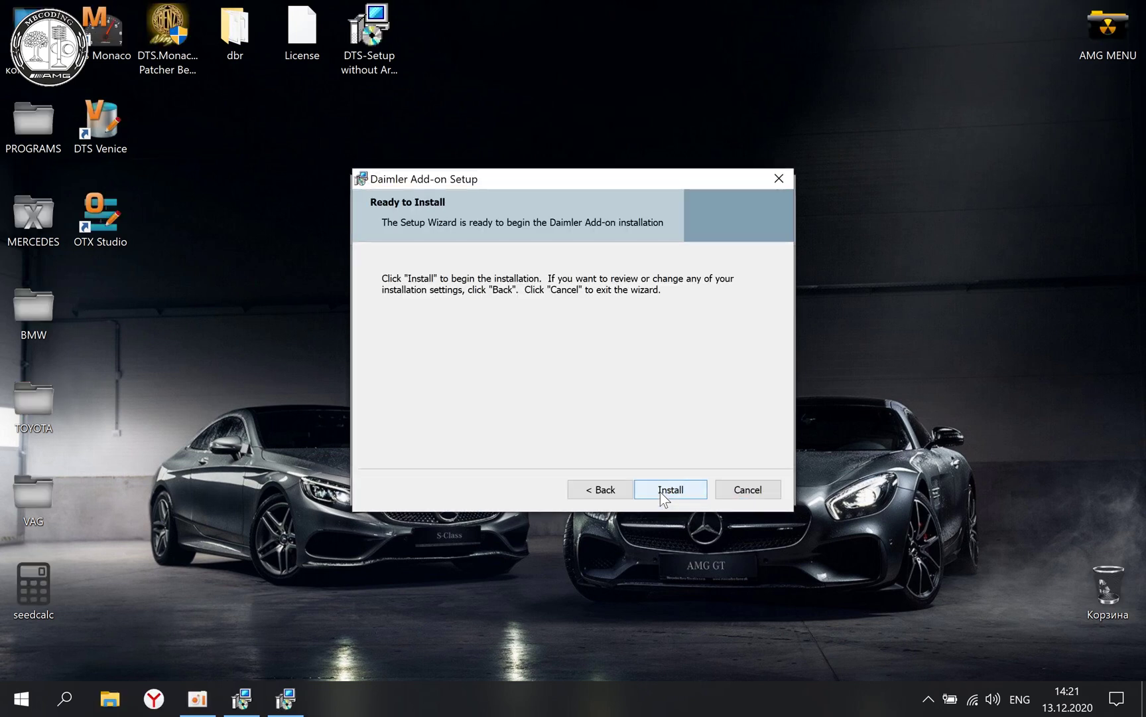
left_click(660, 493)
left_click(554, 329)
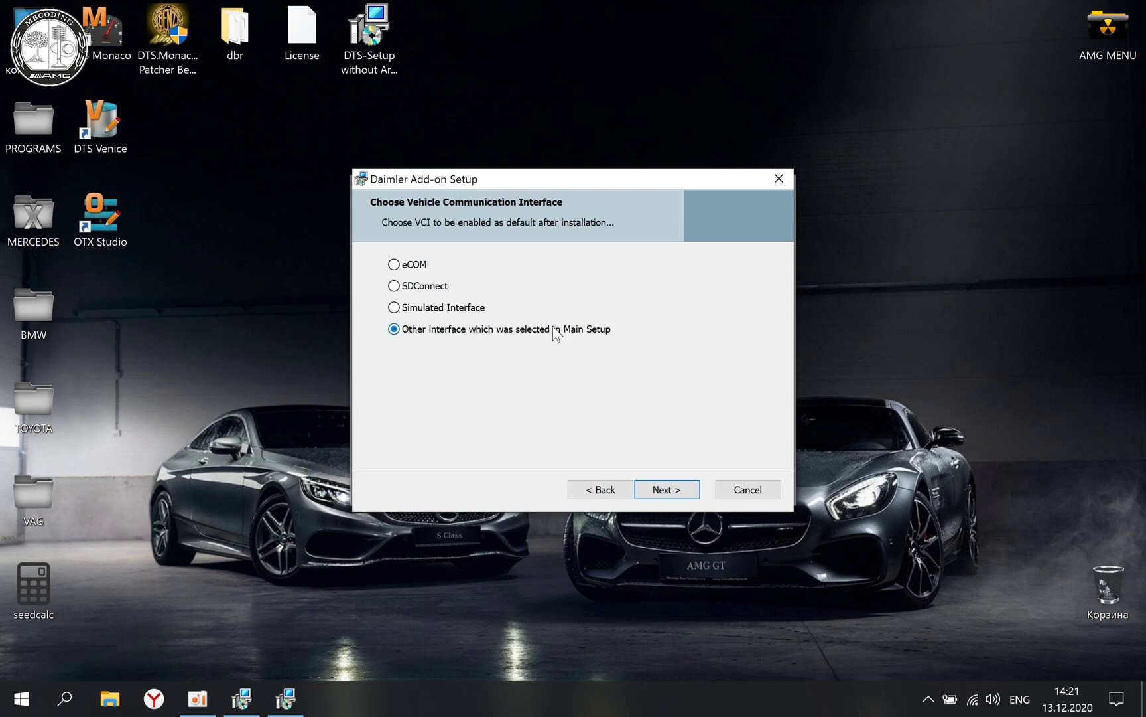
left_click(666, 495)
left_click(667, 498)
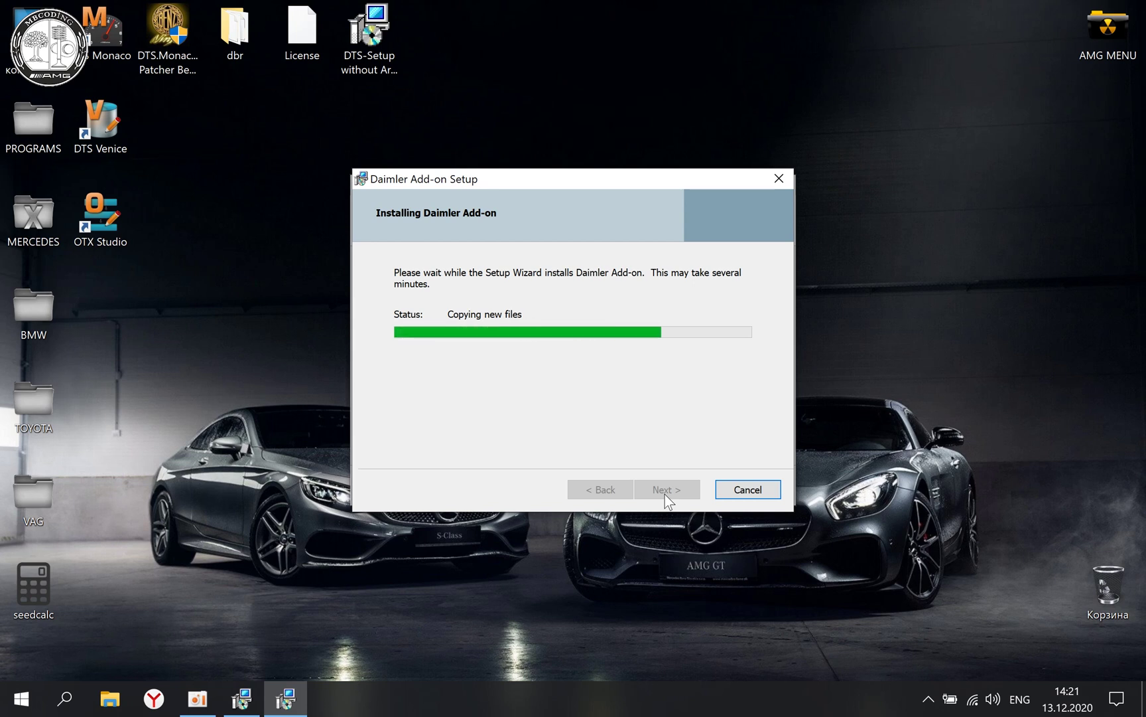
left_click(666, 496)
left_click(667, 496)
left_click(667, 496)
left_click(667, 496)
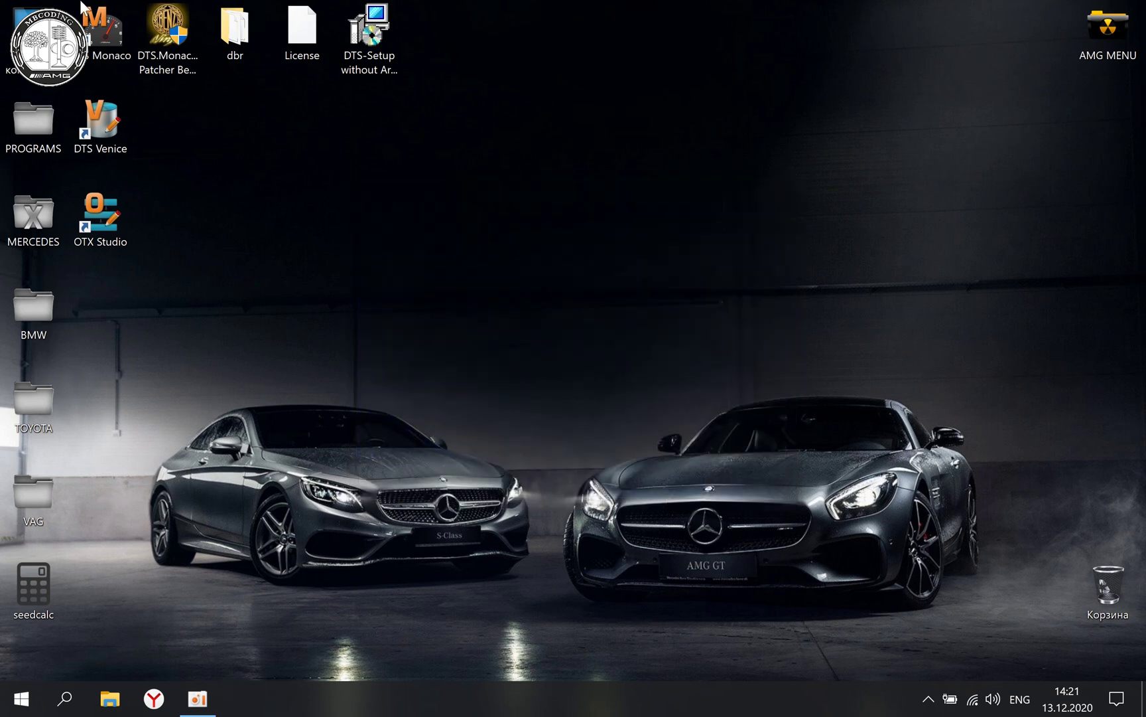
Run the DTS Monaco v8.14.016 Patcher BenzNinja setup as administrator, agree to its license terms and complete it
right_click(154, 61)
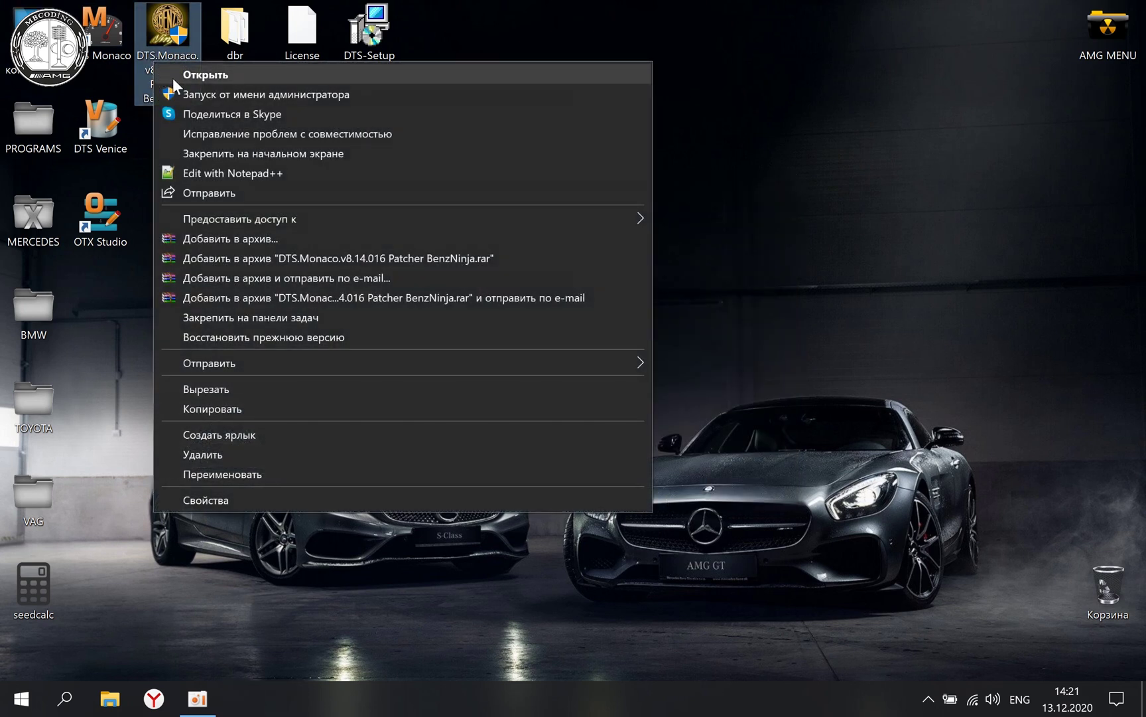
left_click(176, 95)
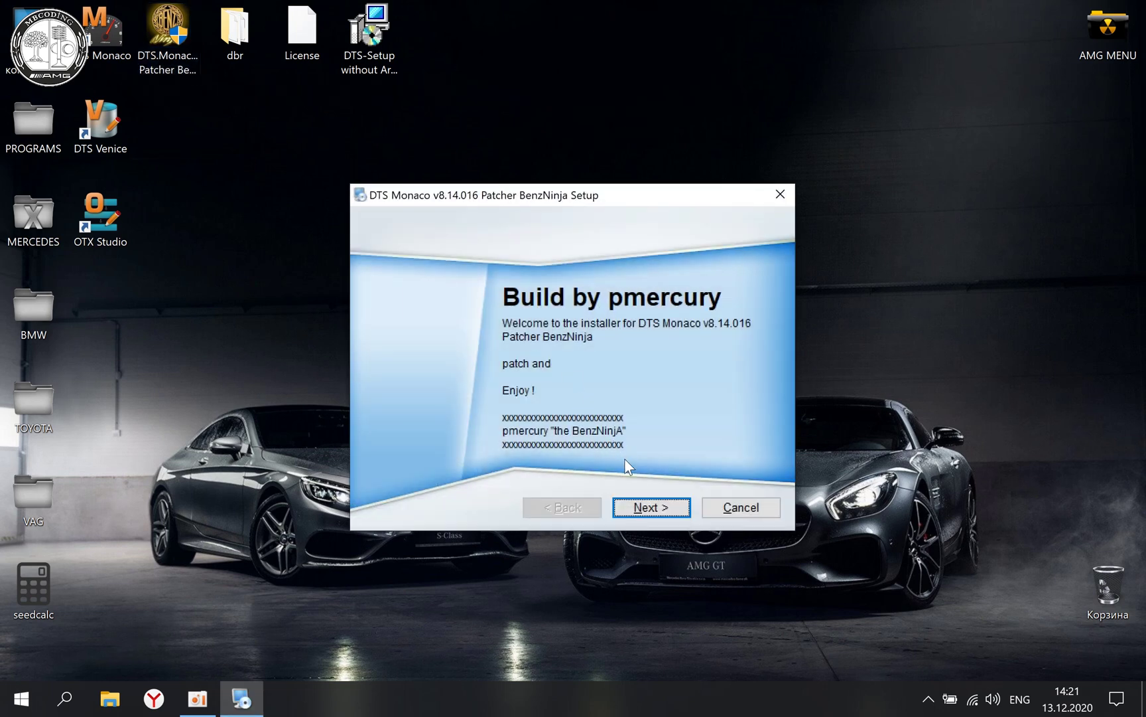
left_click(663, 511)
left_click(623, 439)
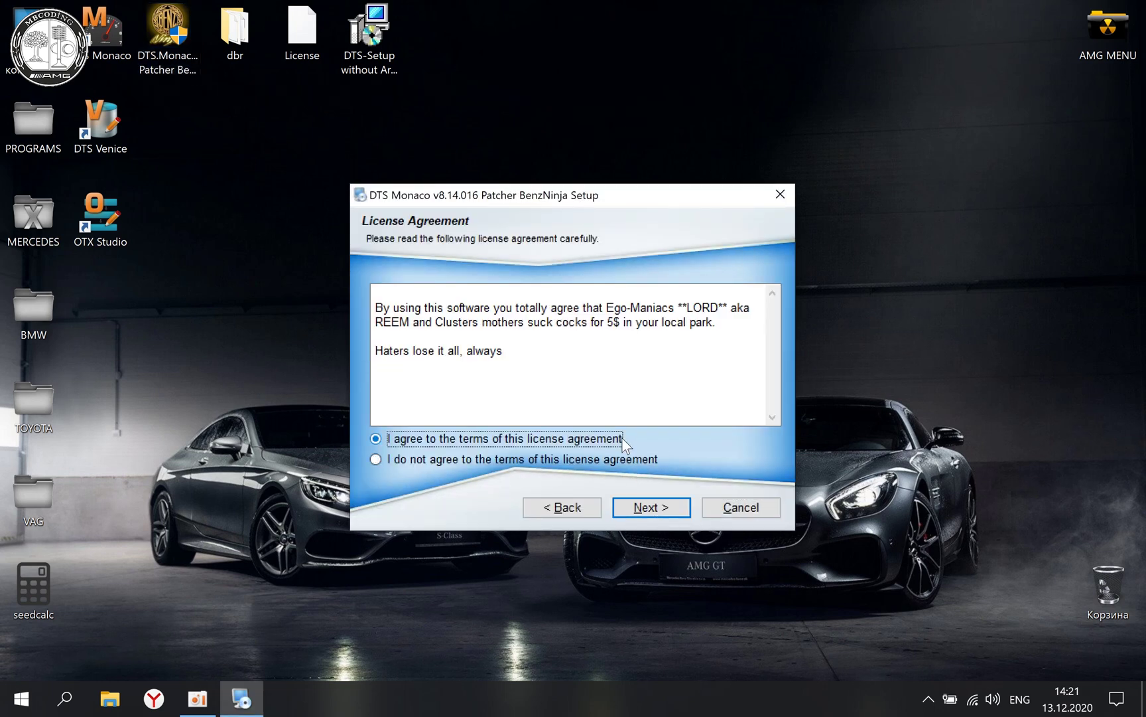
left_click(645, 508)
left_click(650, 517)
left_click(650, 509)
left_click(650, 514)
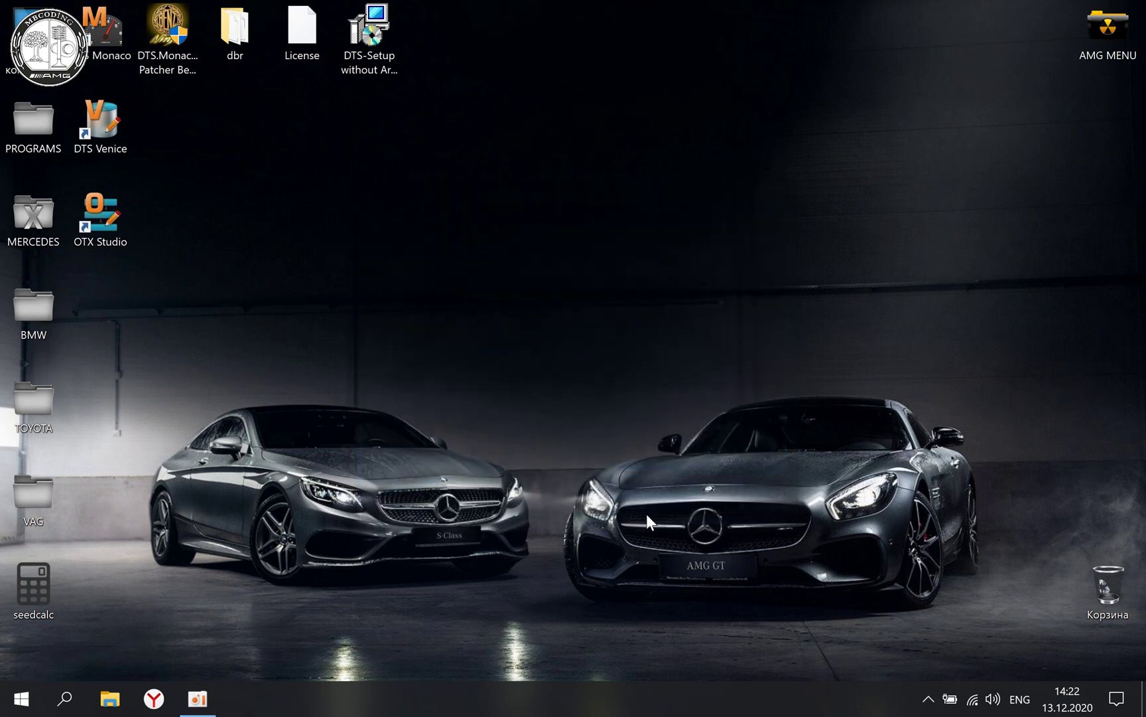
Launch DTS Monaco and accept the liability warning
left_click(95, 23)
double_click(95, 22)
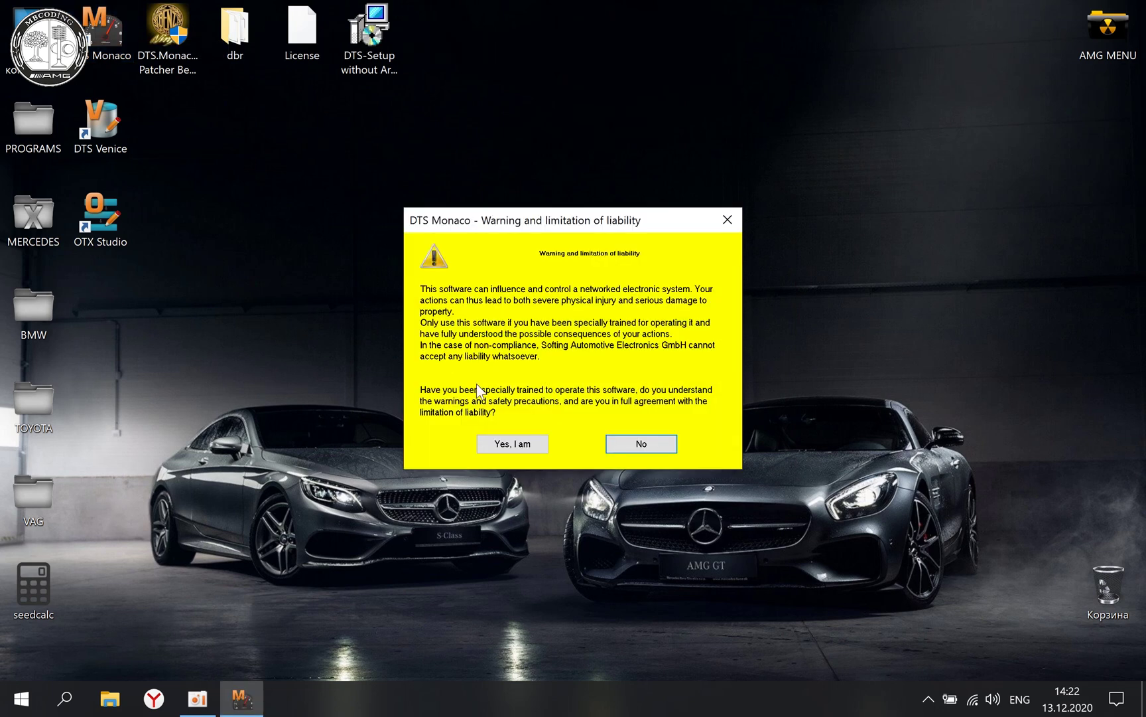
left_click(496, 445)
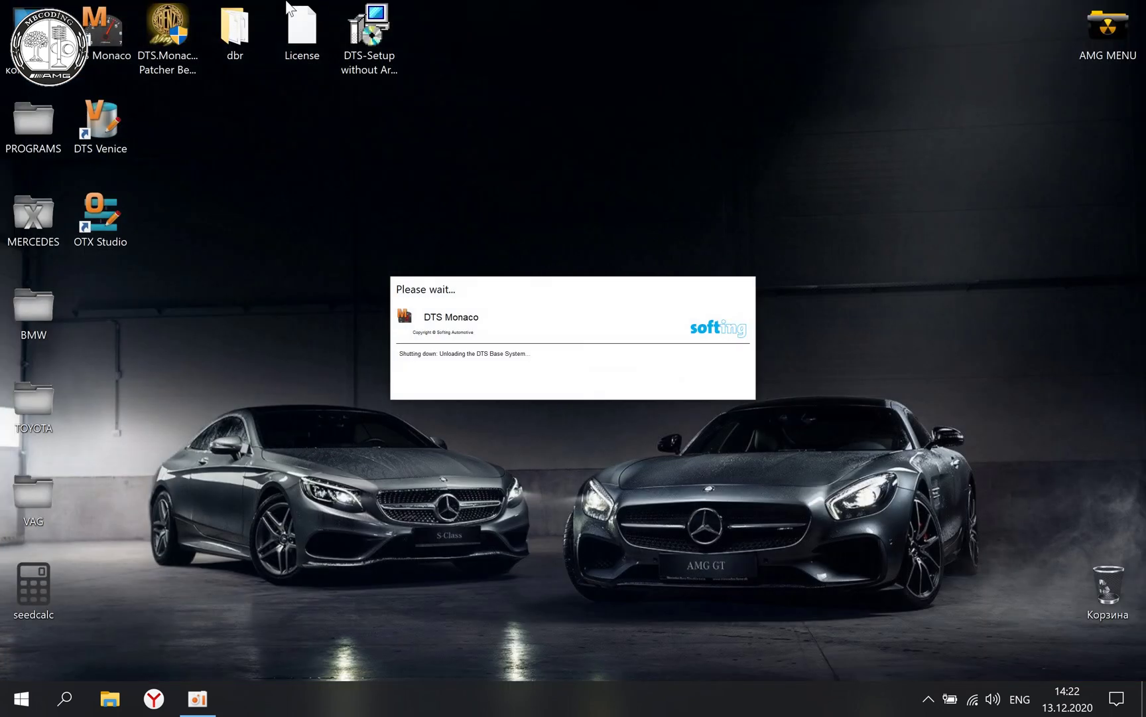
Override the high-DPI scaling mode in the DTS Monaco shortcut's compatibility properties and apply the change
right_click(112, 51)
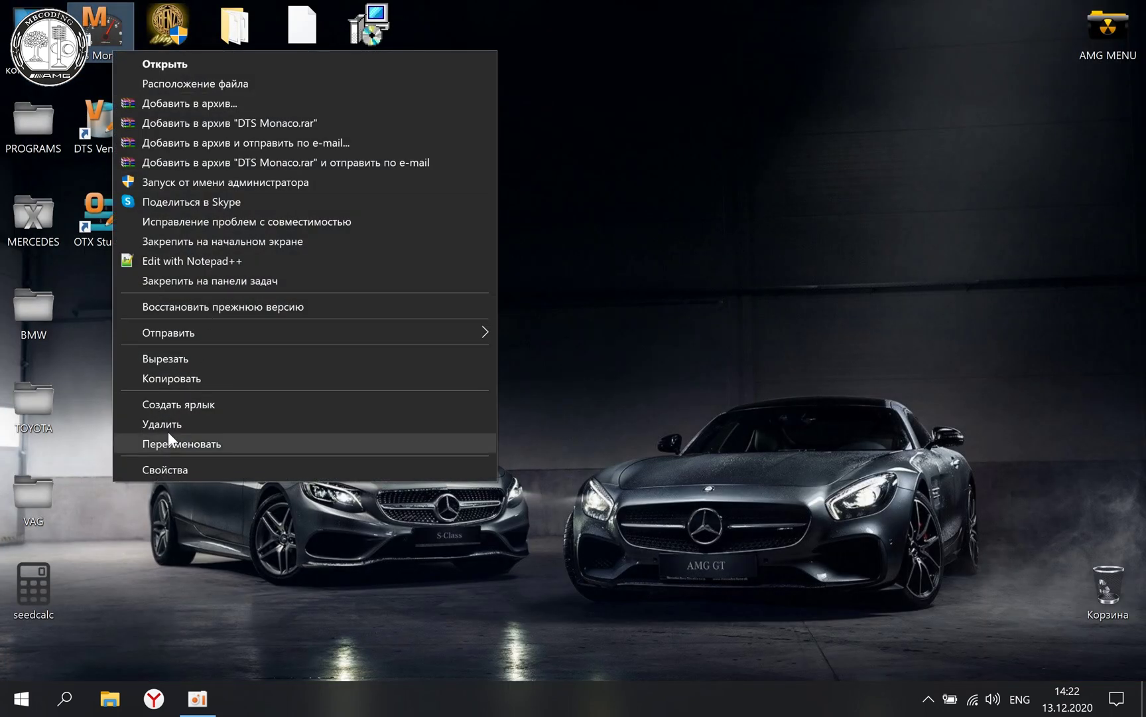
left_click(162, 467)
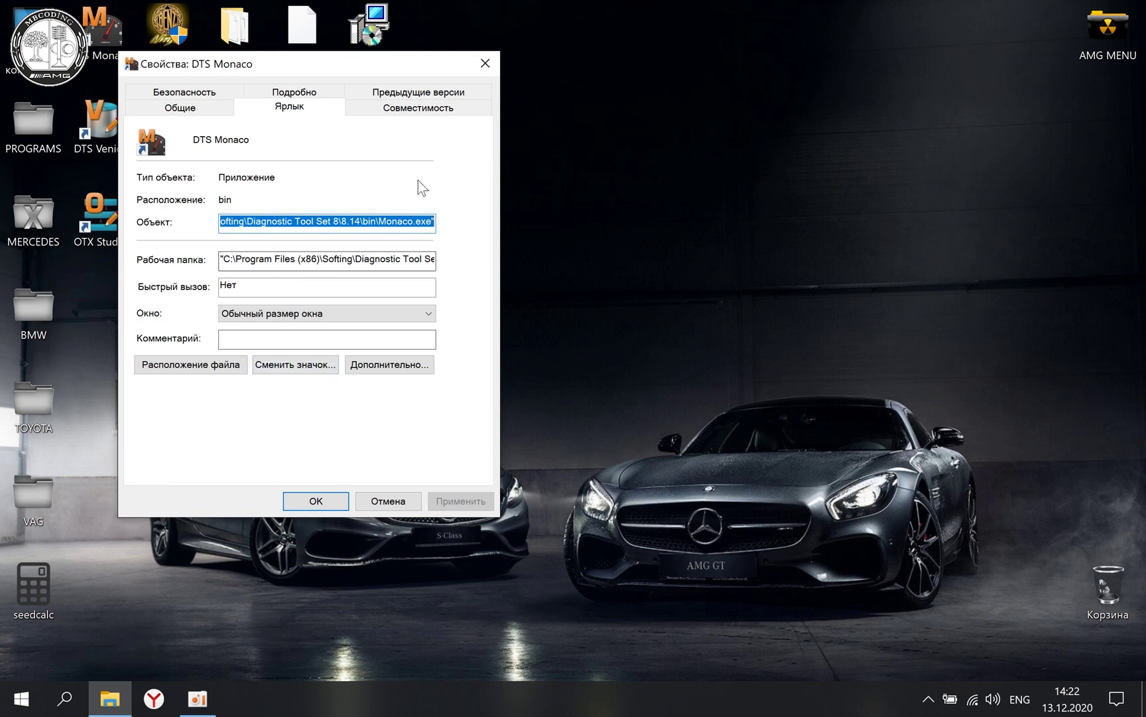
left_click(398, 111)
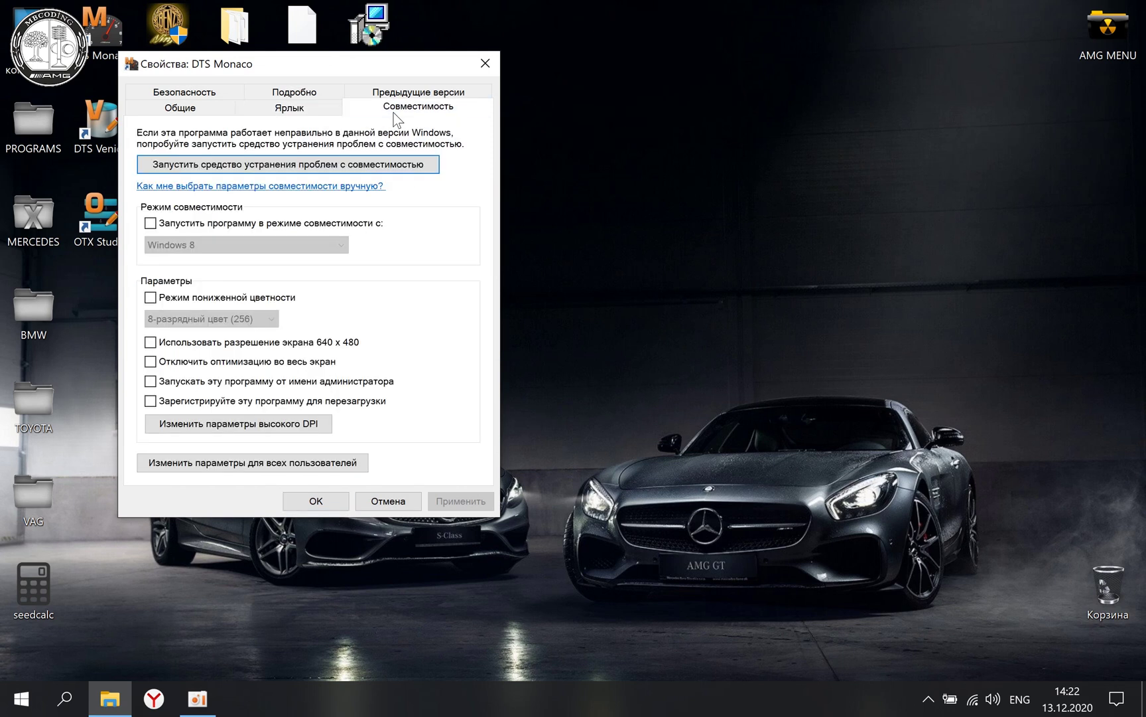
left_click(163, 425)
left_click(206, 394)
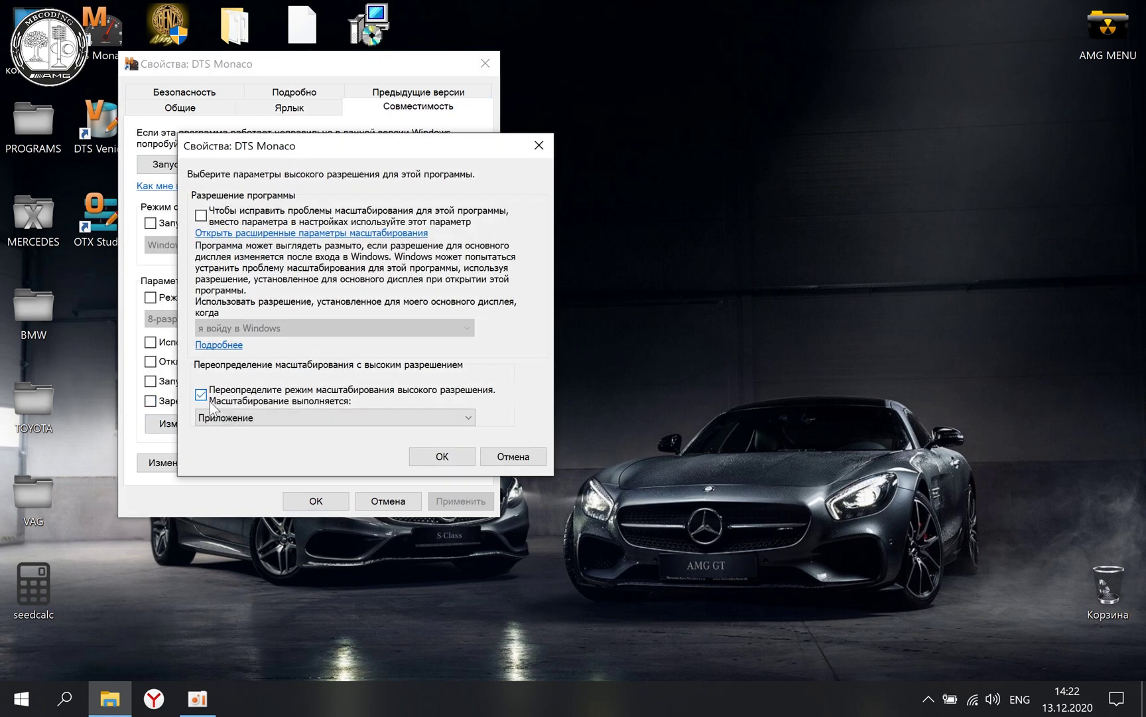
left_click(216, 418)
left_click(225, 442)
left_click(439, 456)
left_click(311, 504)
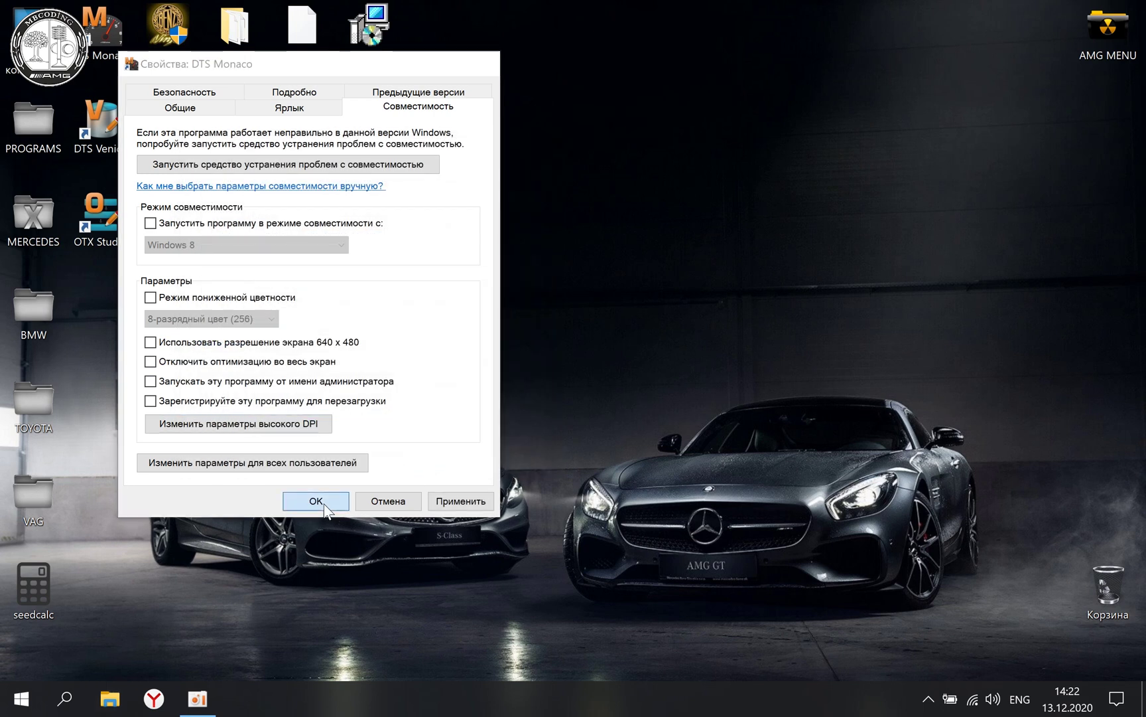
Start DTS Monaco with the liability warning accepted and open the administration of DTS projects
double_click(113, 32)
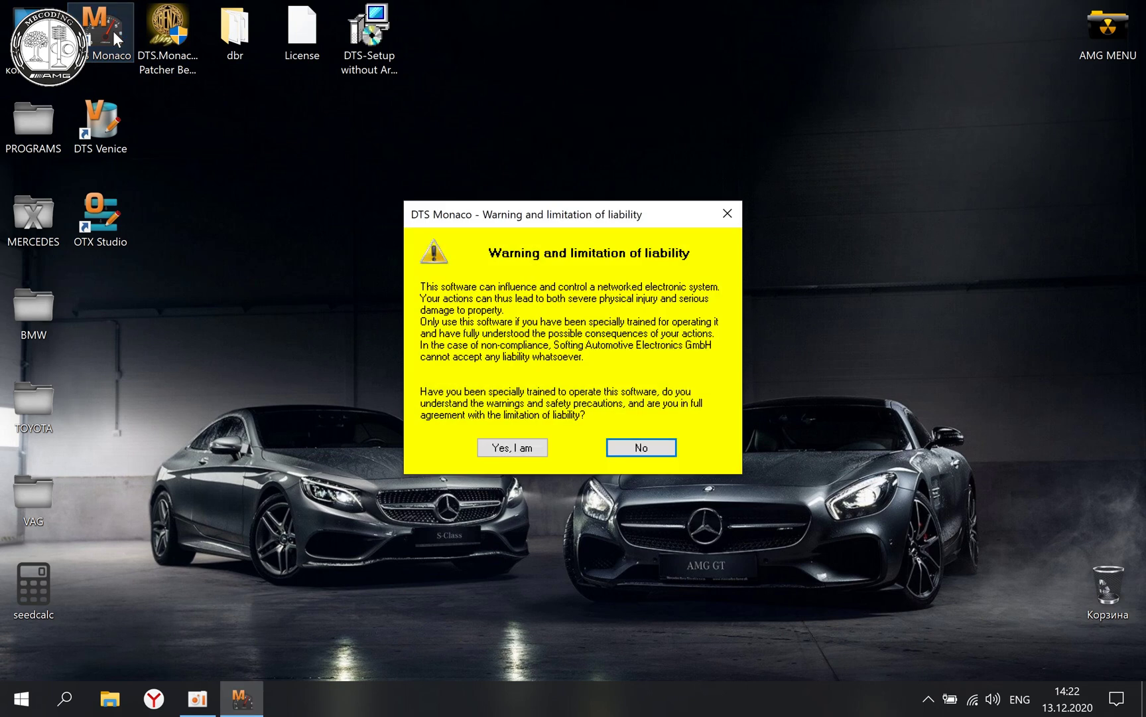
left_click(502, 448)
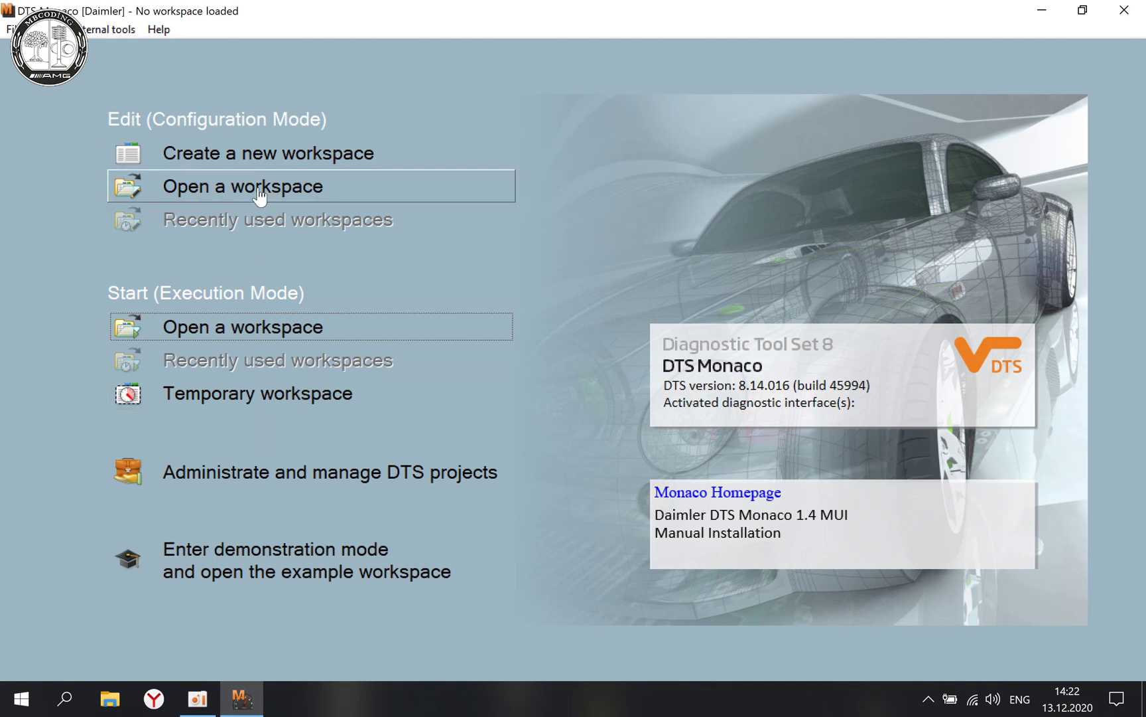
left_click(290, 463)
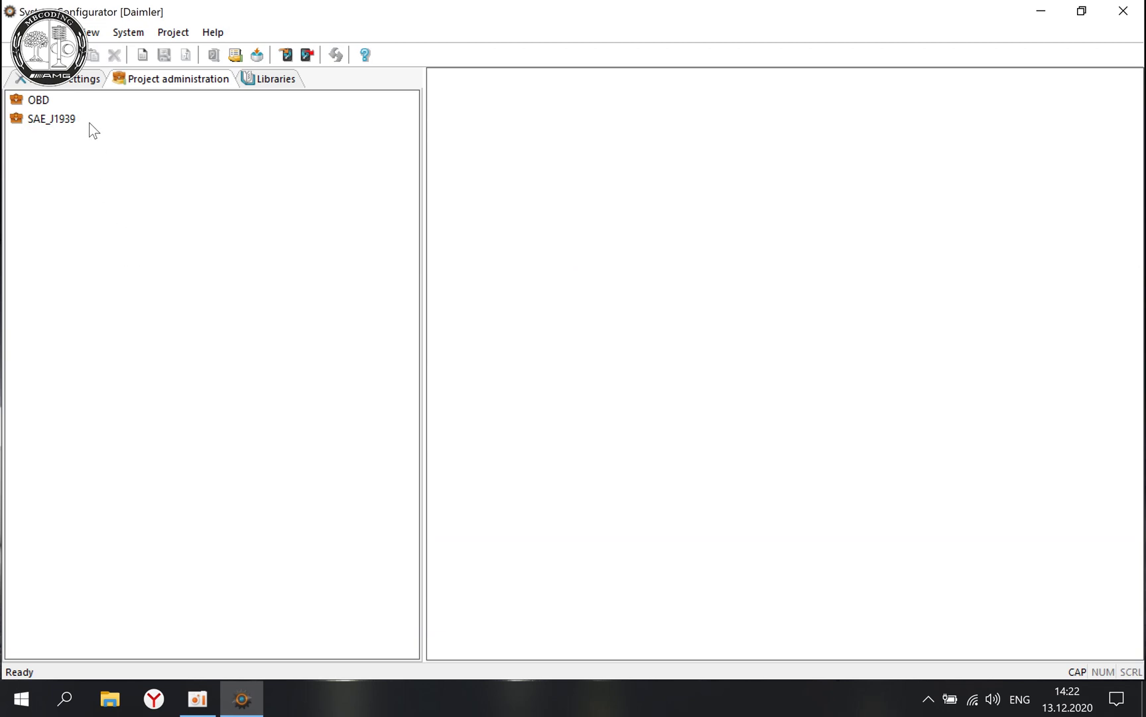
Begin adding a D-PDU API interface named OPENPORT_2.0 in the System Configurator's interface settings
left_click(77, 79)
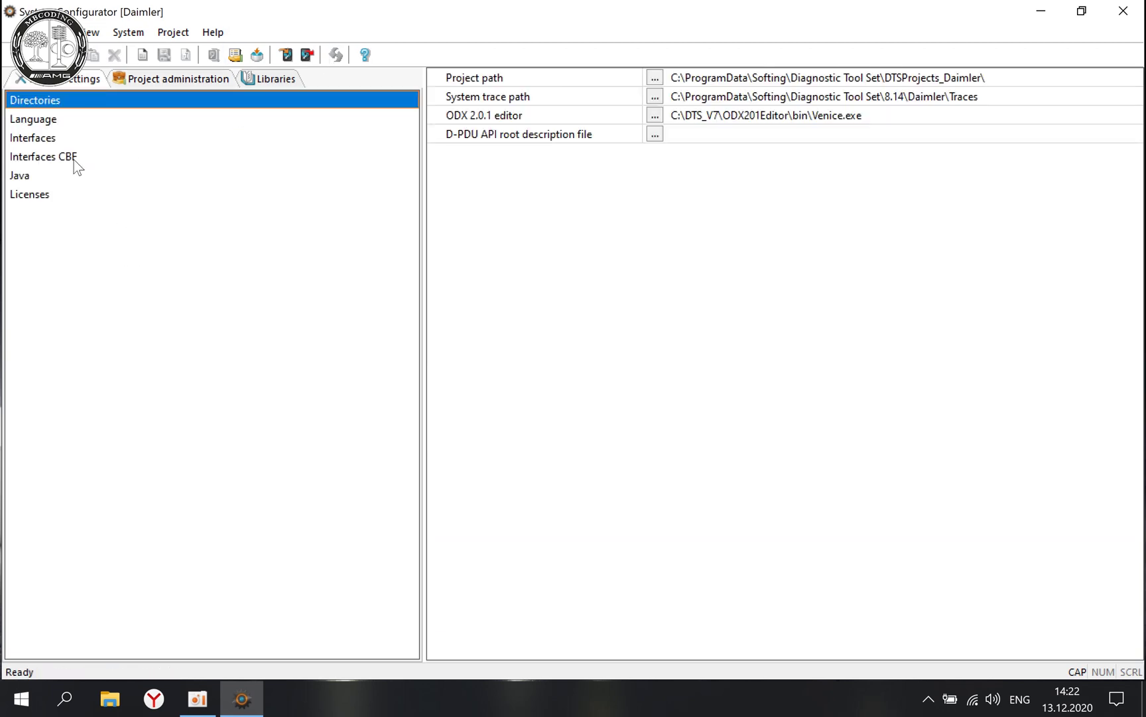
left_click(48, 138)
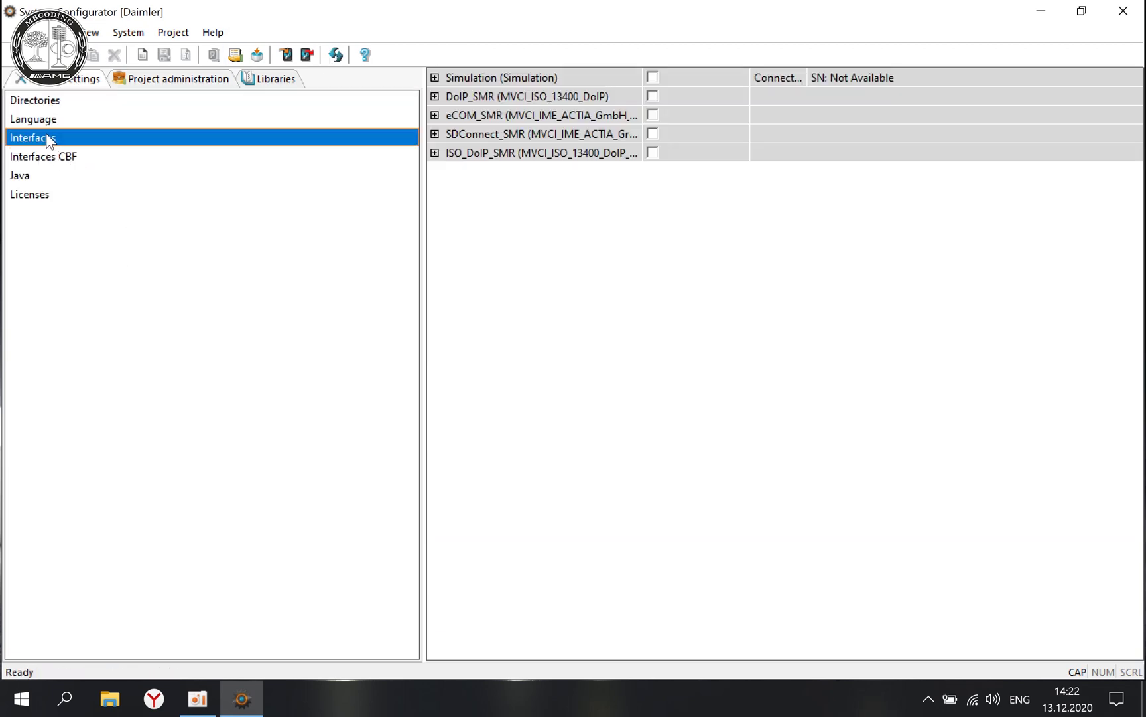
right_click(600, 241)
left_click(601, 247)
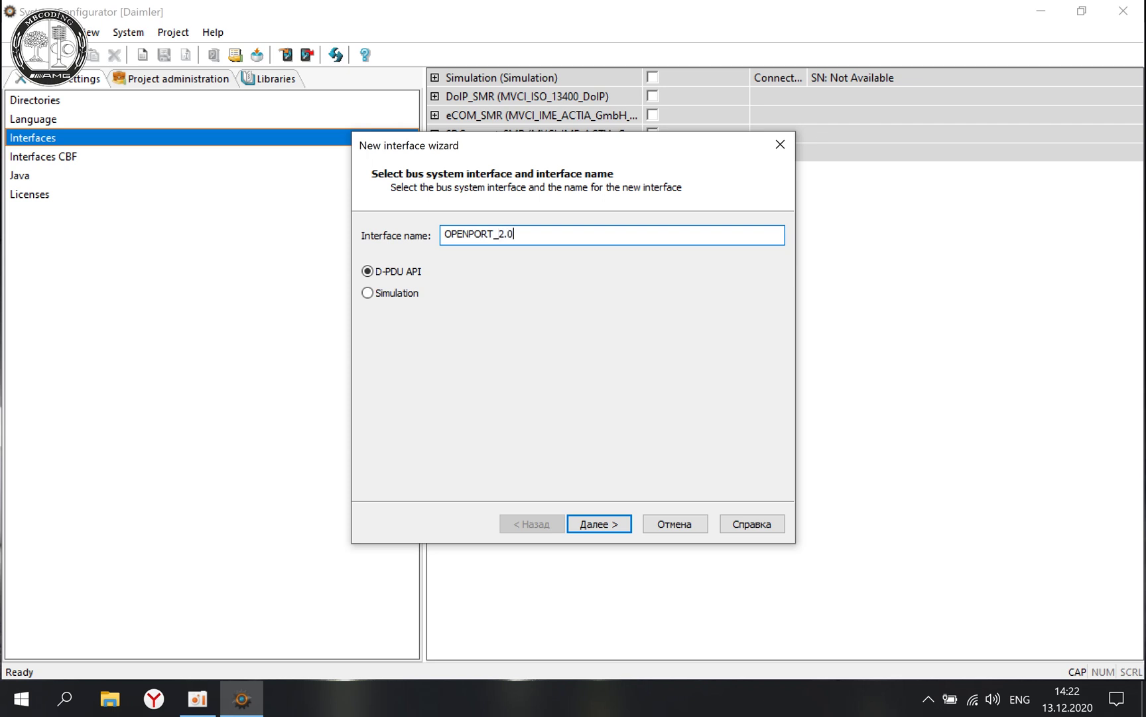
left_click(611, 515)
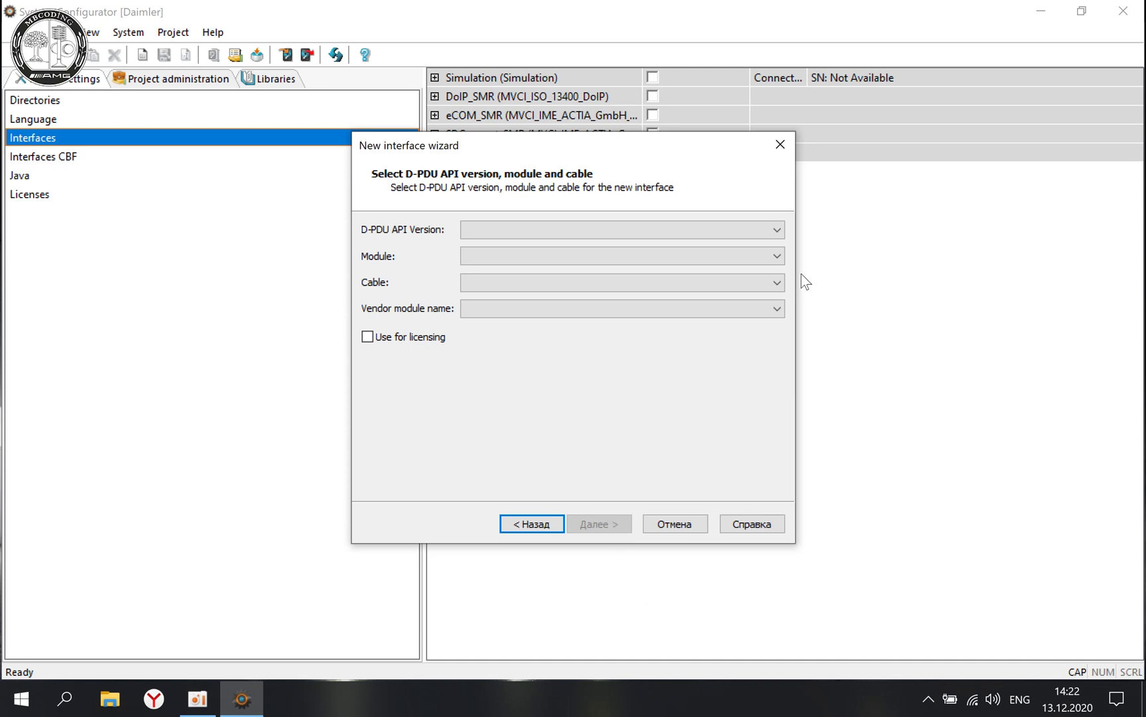
Choose D-PDU API version Softing AG EDIC_D_PDU_API_11_26_072 and module J2534 for the new interface, and complete its creation
left_click(764, 231)
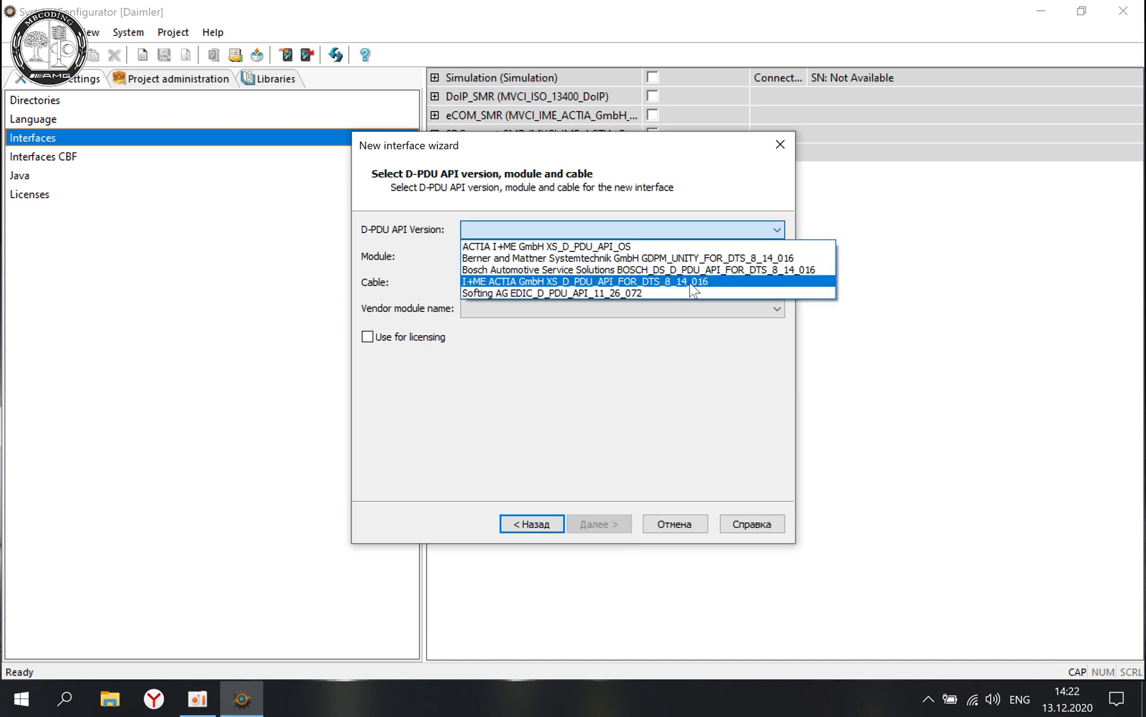
left_click(635, 293)
left_click(648, 255)
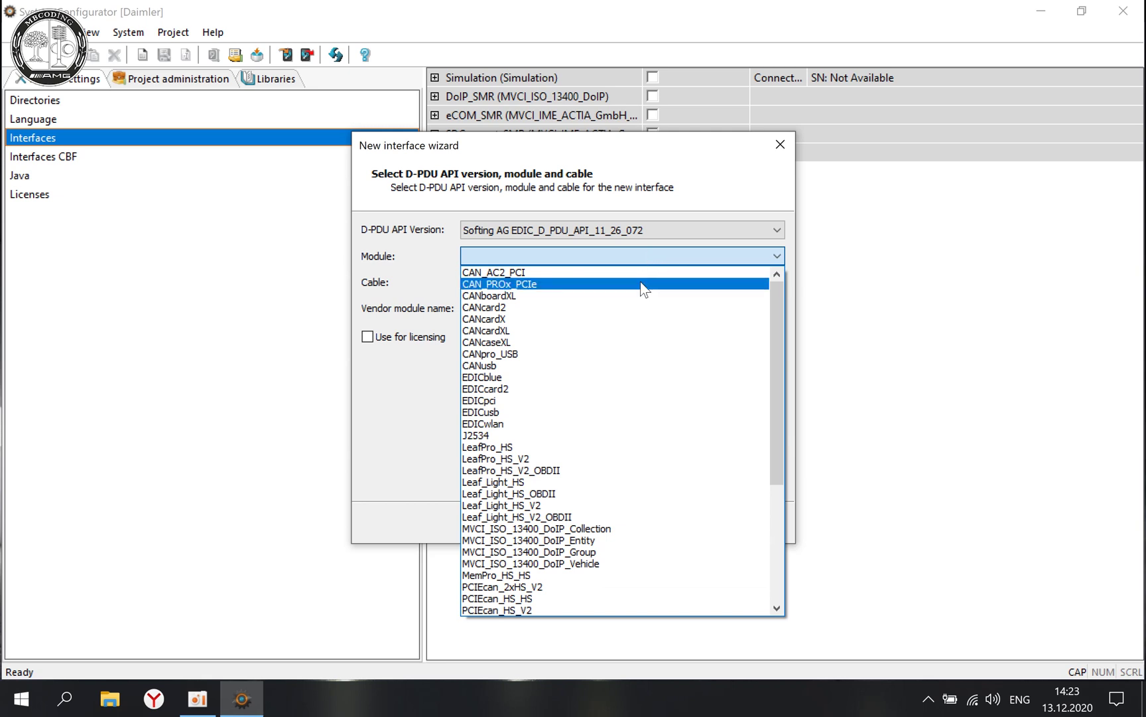
left_click(544, 436)
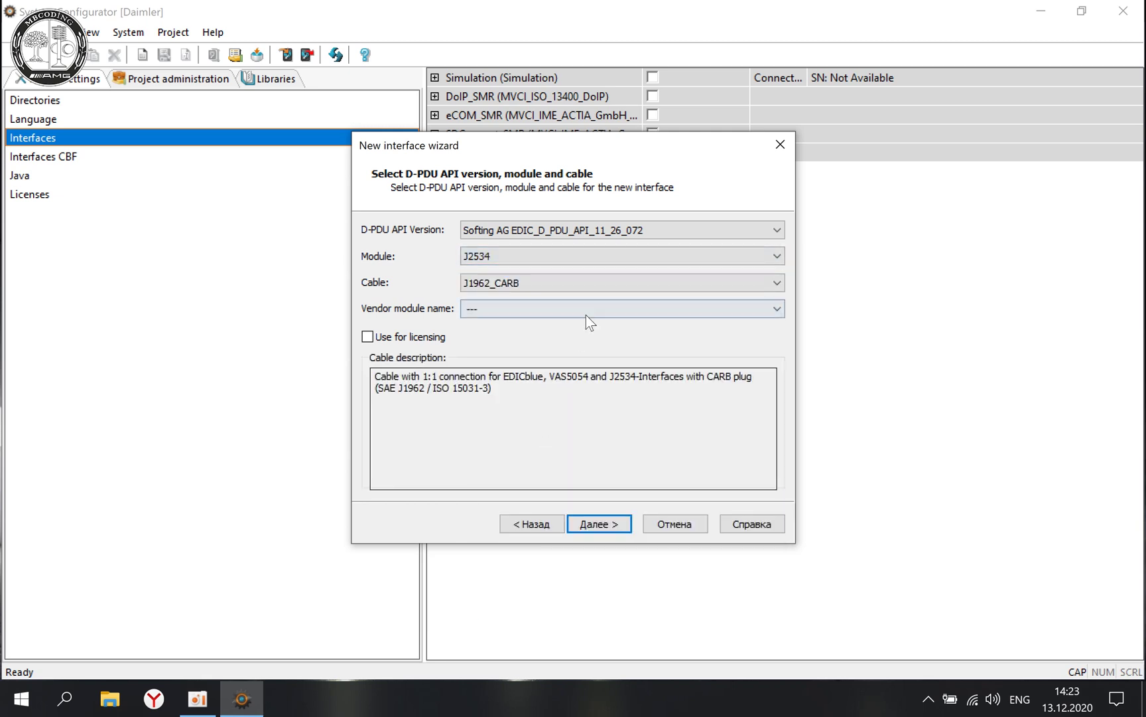
left_click(615, 523)
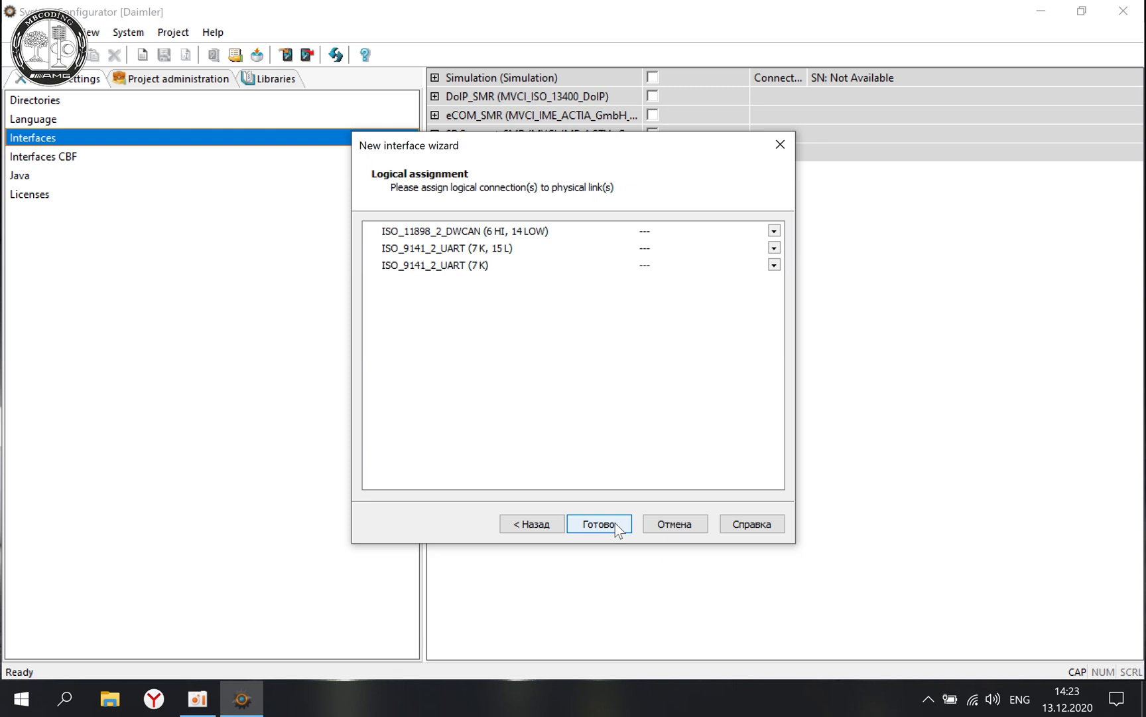
left_click(600, 523)
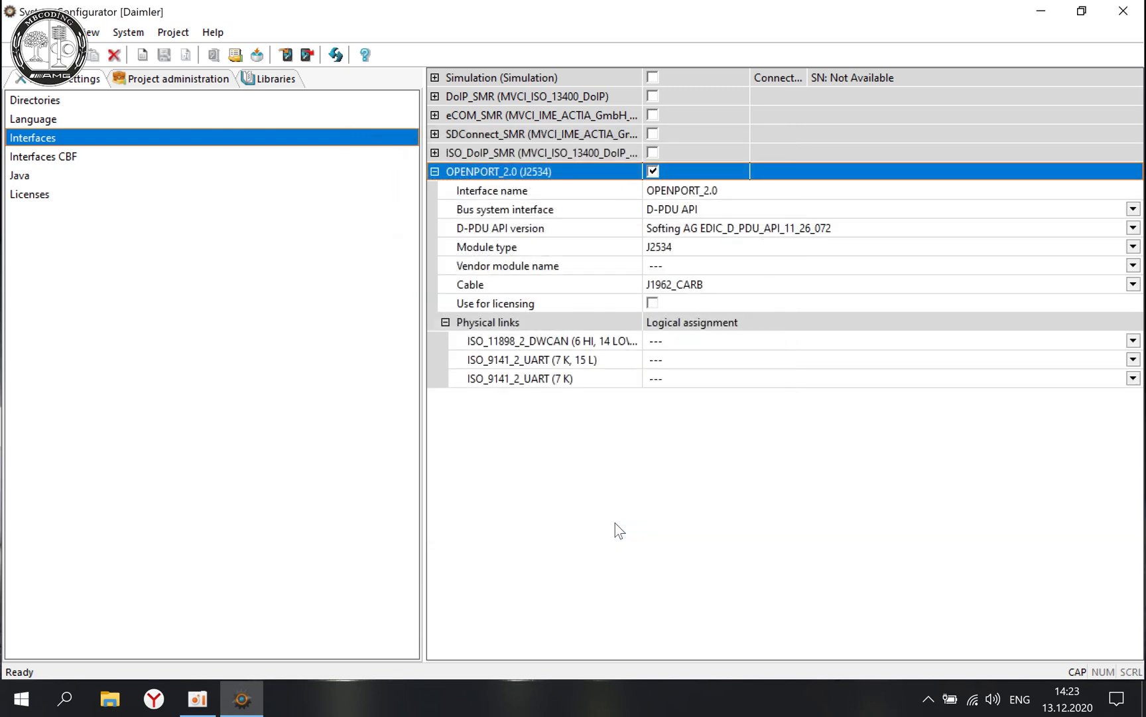
Assign CAN 1 to the ISO_11898_2_DWCAN link and KLINE 7 to the ISO_9141_2_UART (7 K, 15 L) link
left_click(655, 341)
left_click(654, 343)
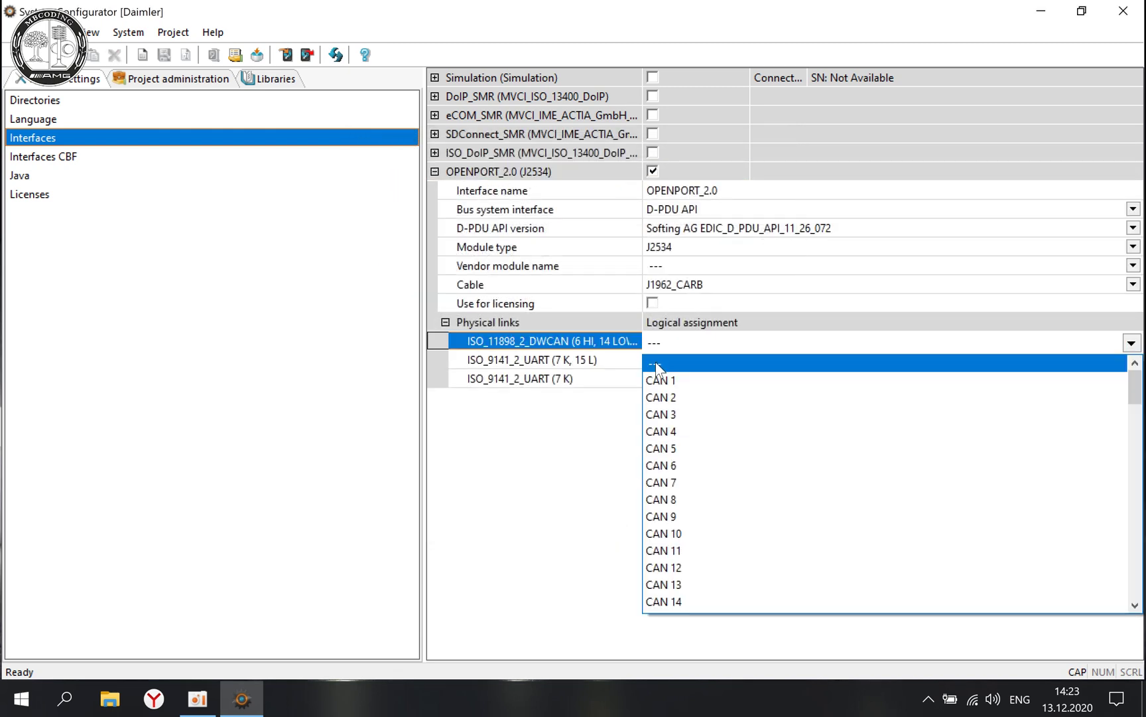
left_click(663, 382)
left_click(669, 360)
left_click(671, 361)
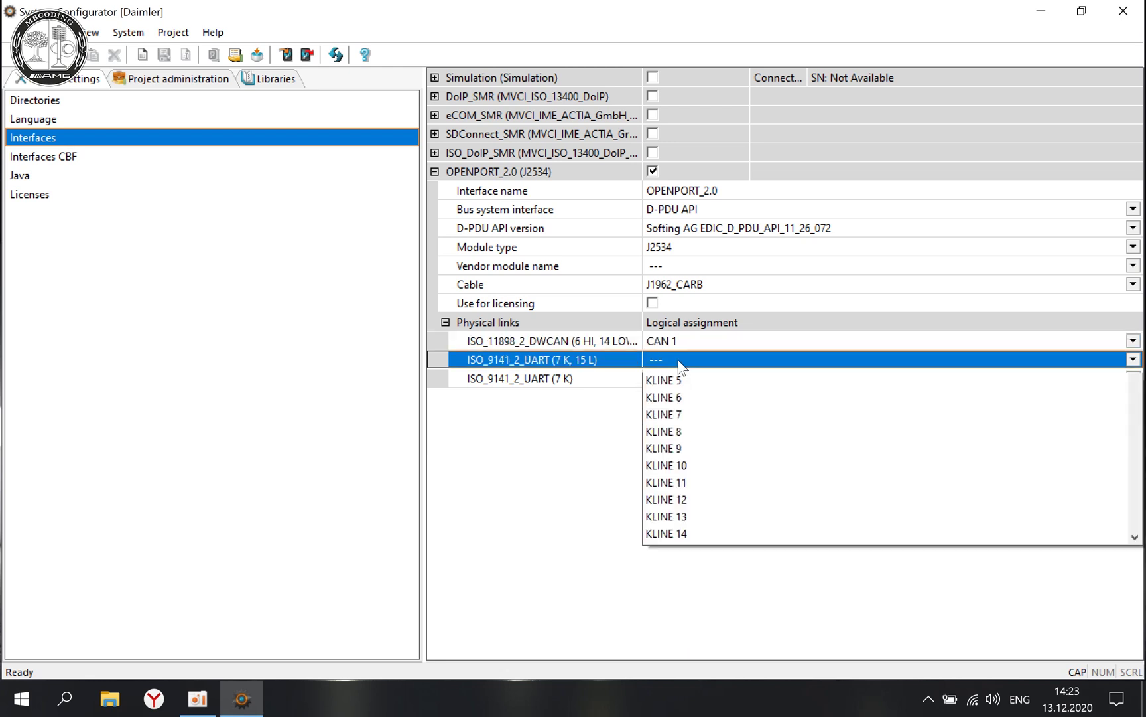
left_click(679, 502)
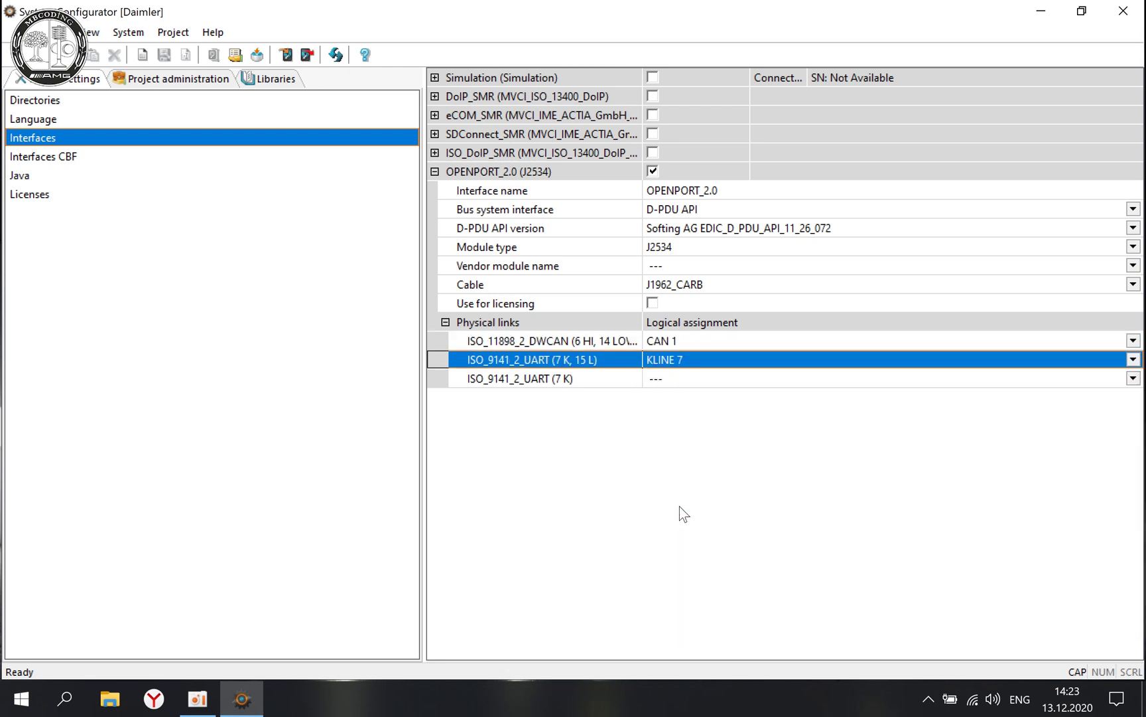
Update the interface status and allow the SystemConfigurator application access to private networks through the Windows firewall
right_click(232, 359)
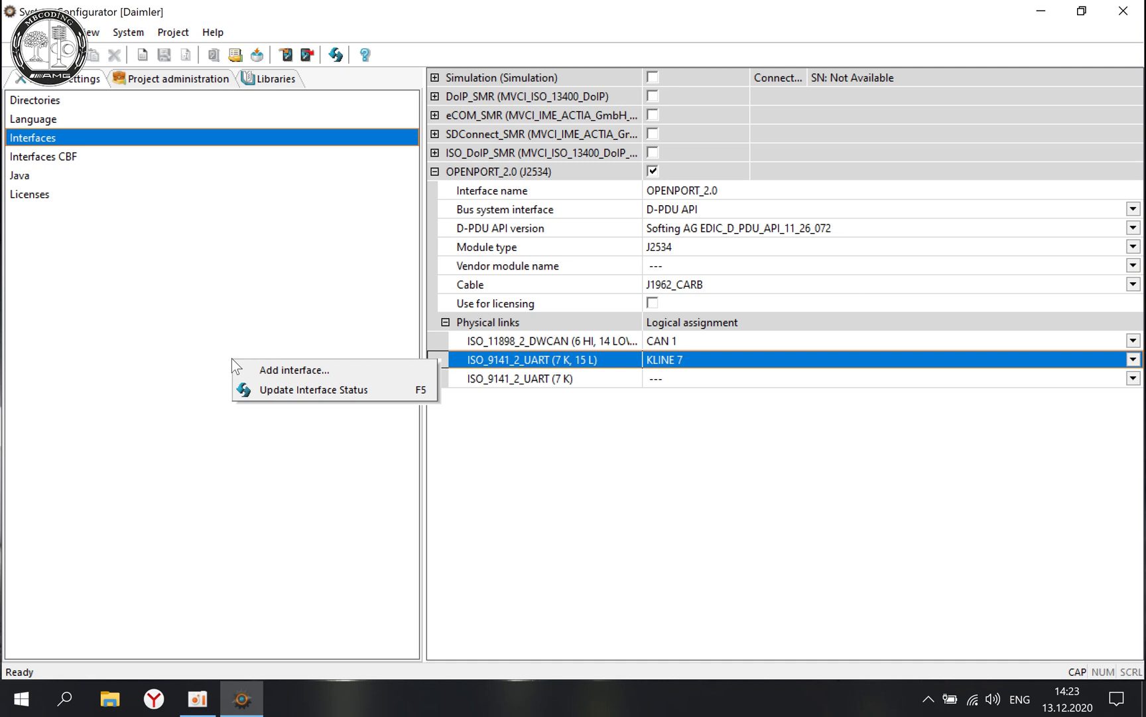
left_click(276, 390)
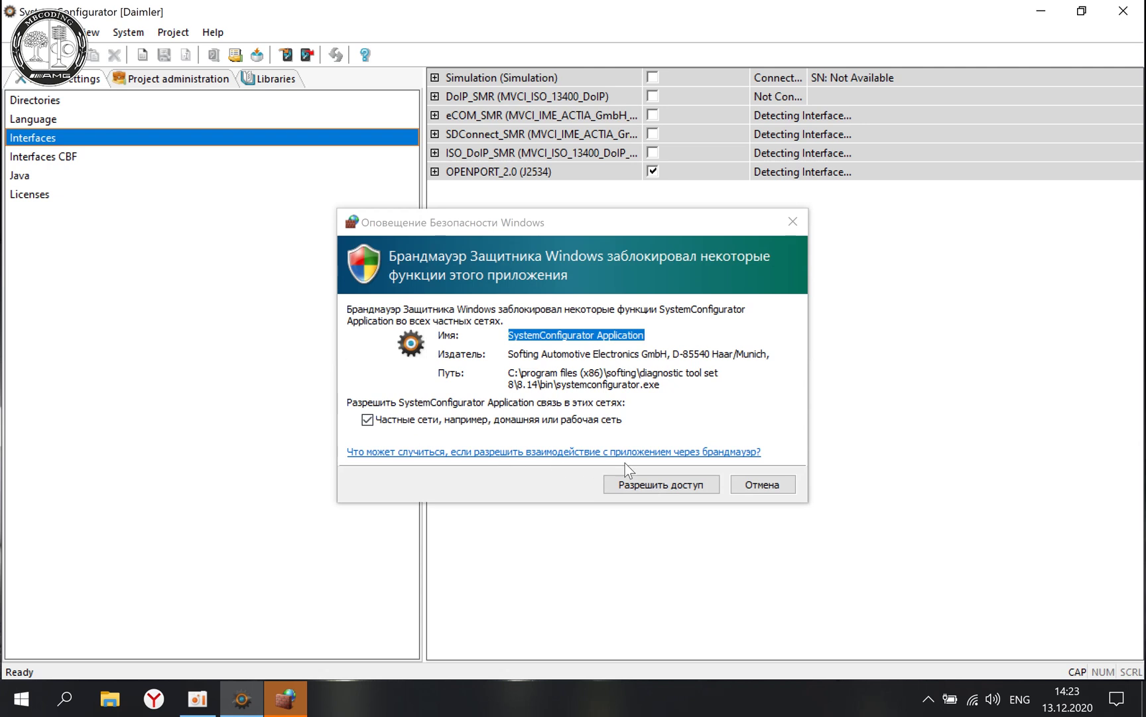
left_click(637, 484)
left_click(638, 485)
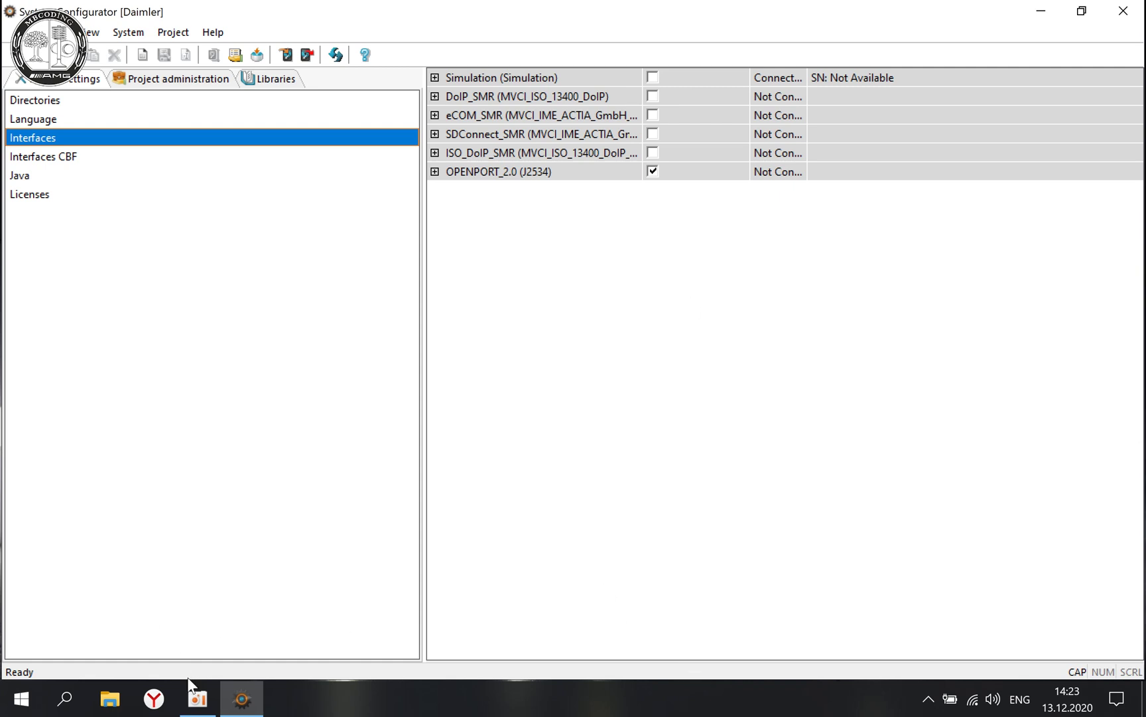
Recheck the connection status of the configured interfaces, including OPENPORT_2.0
left_click(197, 697)
left_click(473, 323)
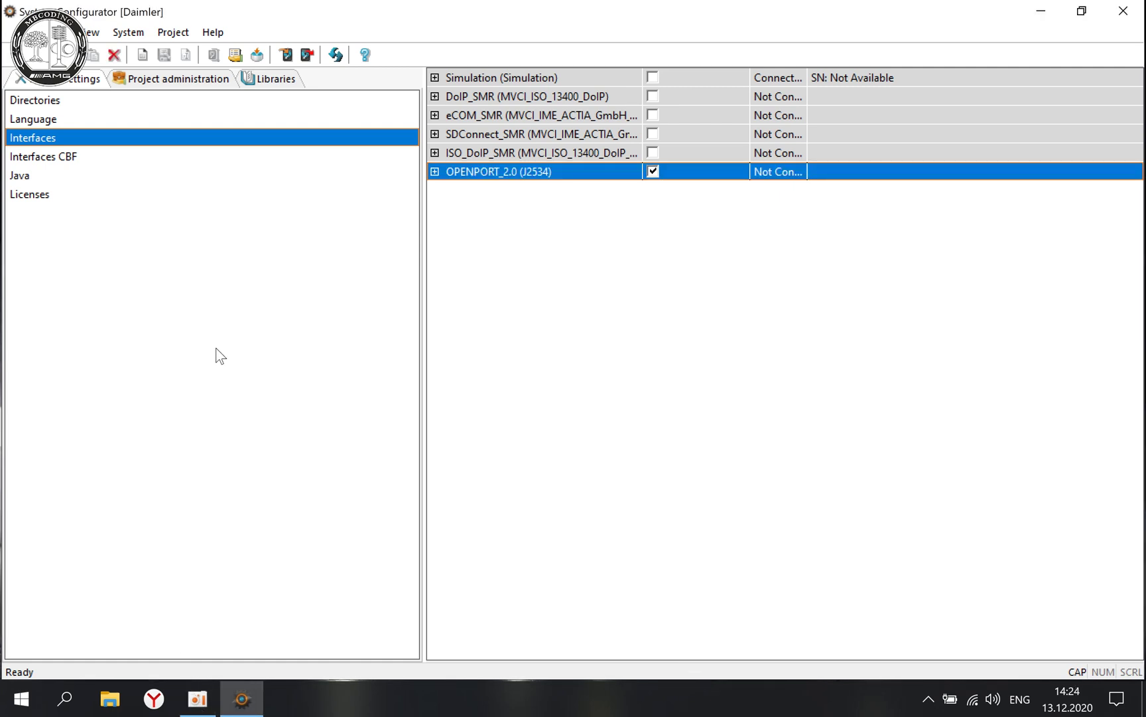
right_click(140, 244)
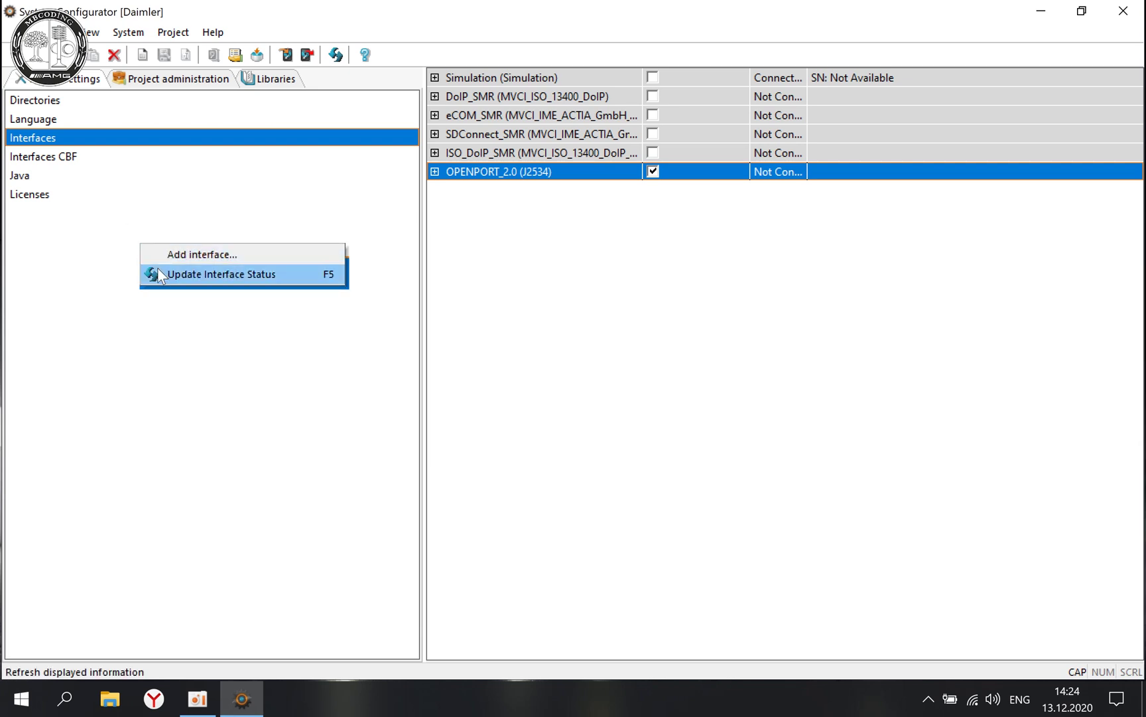
left_click(158, 274)
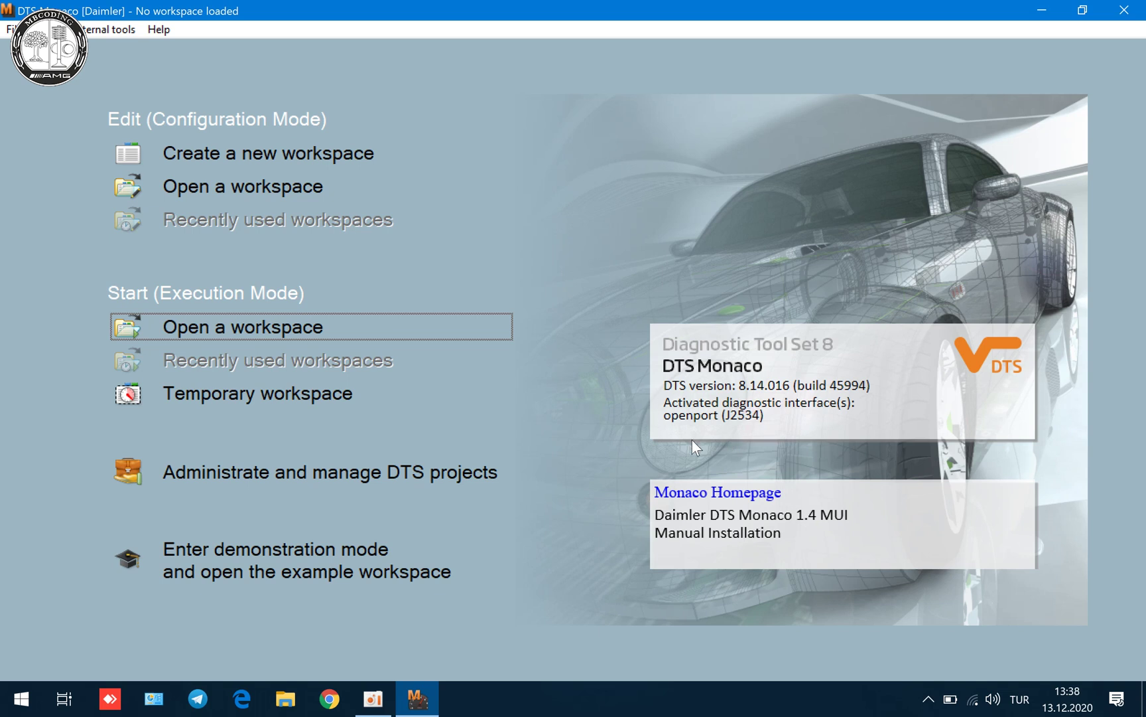
In DTS Monaco, open a temporary workspace with the HU5S1.smr-d diagnostic data and connect to the HU5S1 ECU for variant coding
left_click(308, 393)
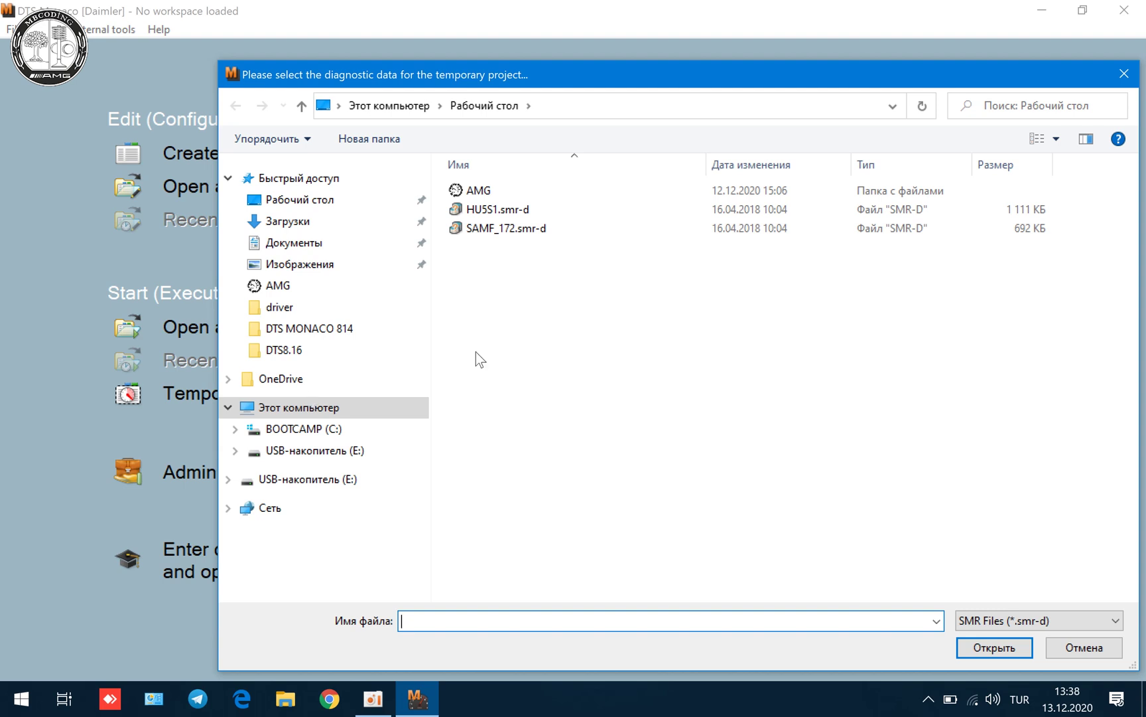
double_click(519, 211)
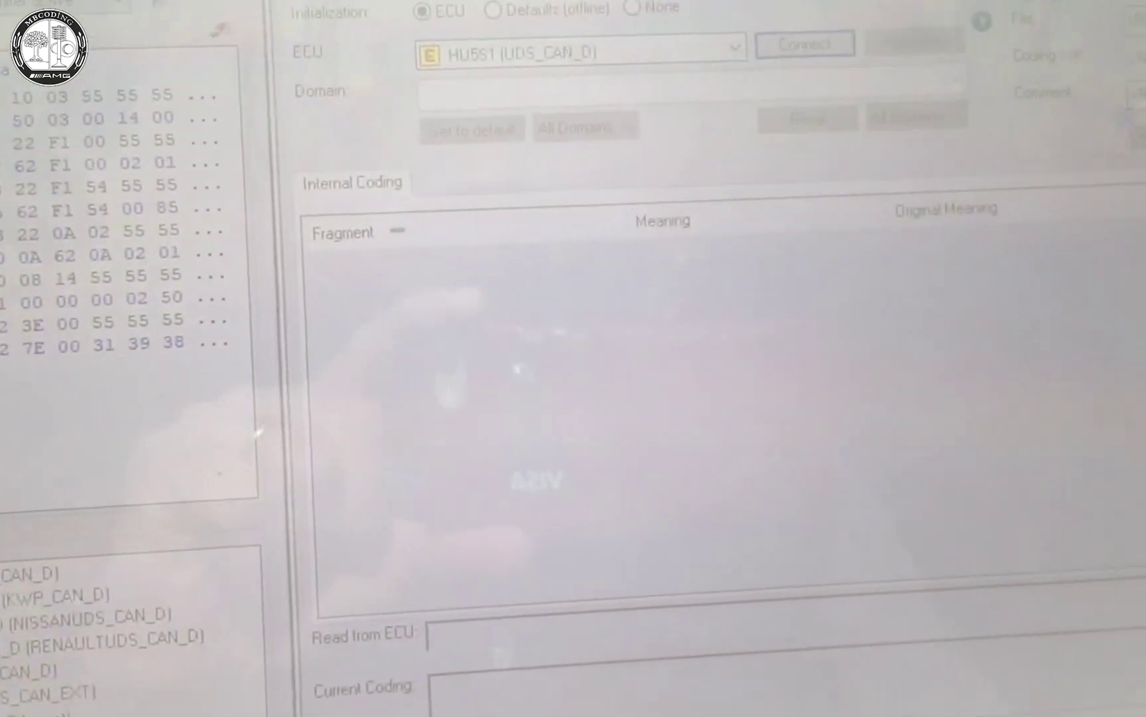
left_click(862, 121)
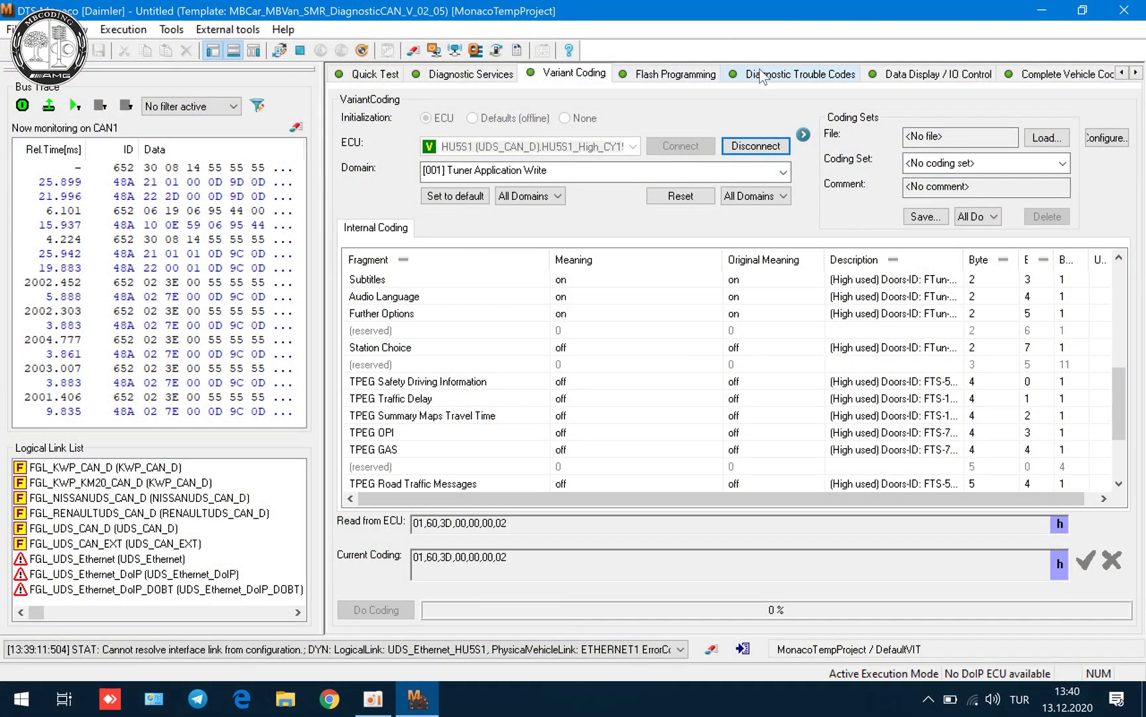
Examine the workspace's Flash Programming, Diagnostic Trouble Codes, Data Display / IO Control and Complete Vehicle Coding pages
left_click(683, 74)
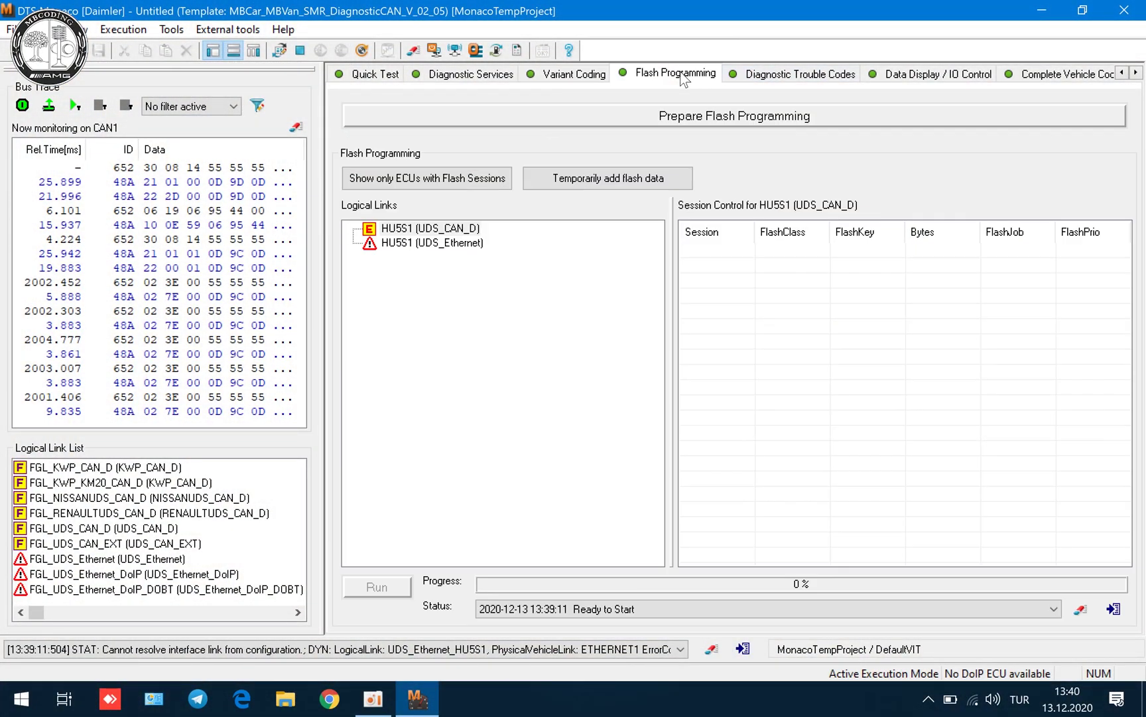
left_click(784, 74)
left_click(896, 75)
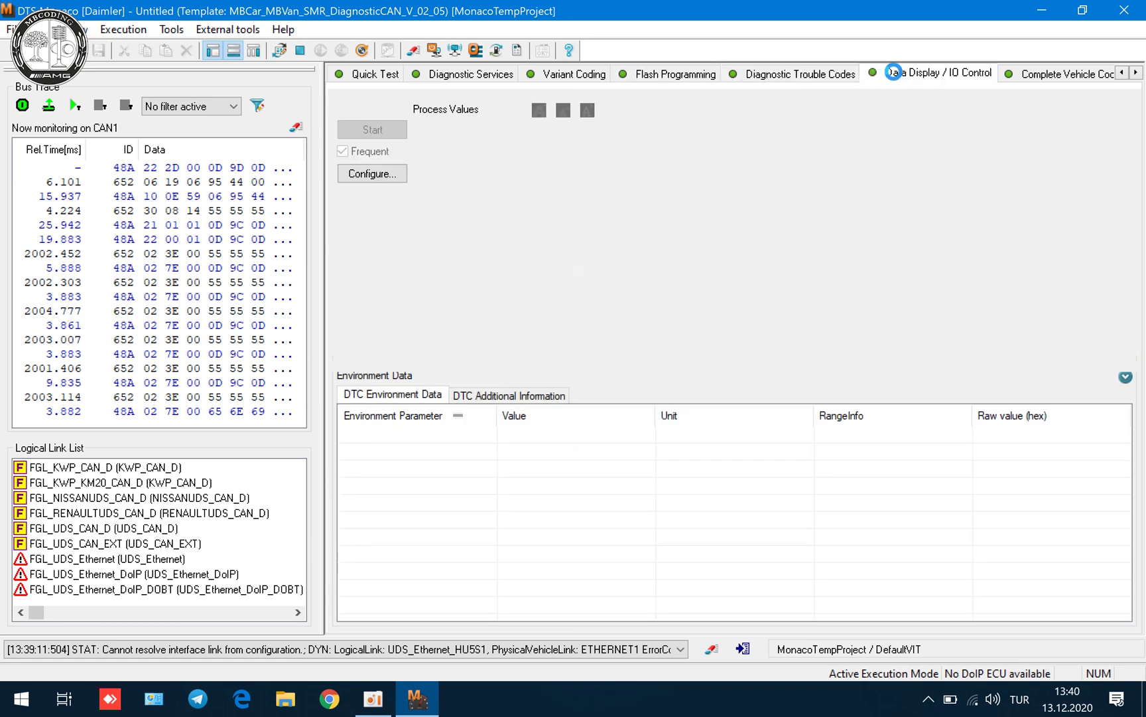
left_click(1061, 75)
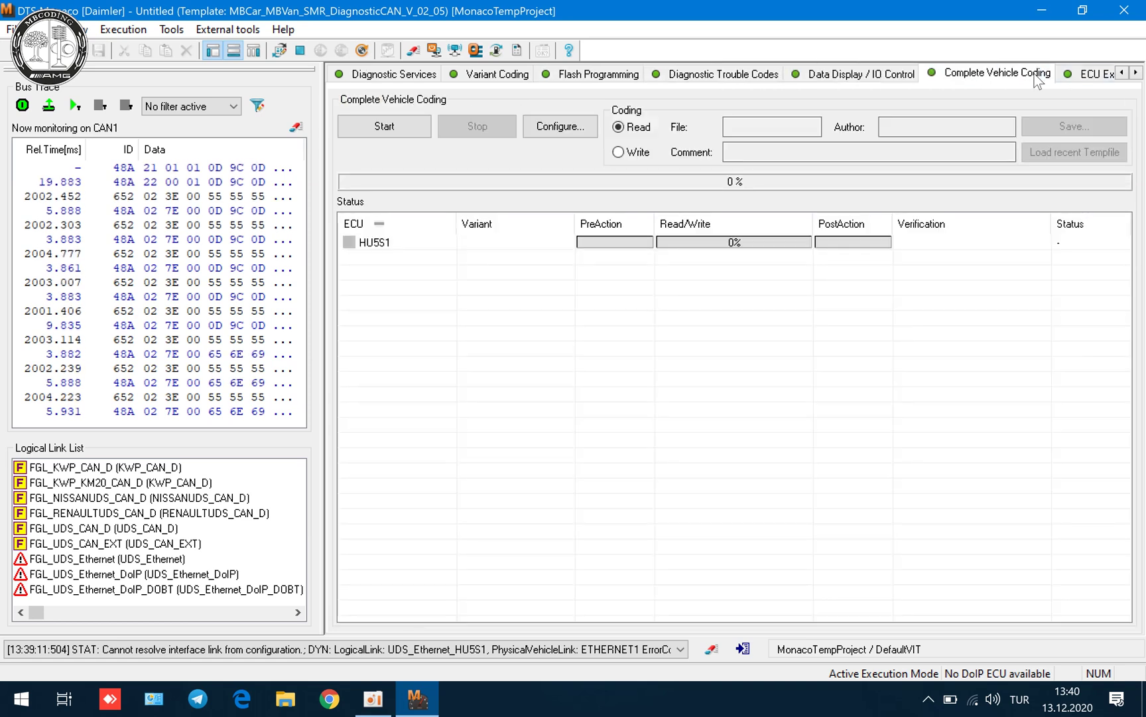
double_click(1135, 73)
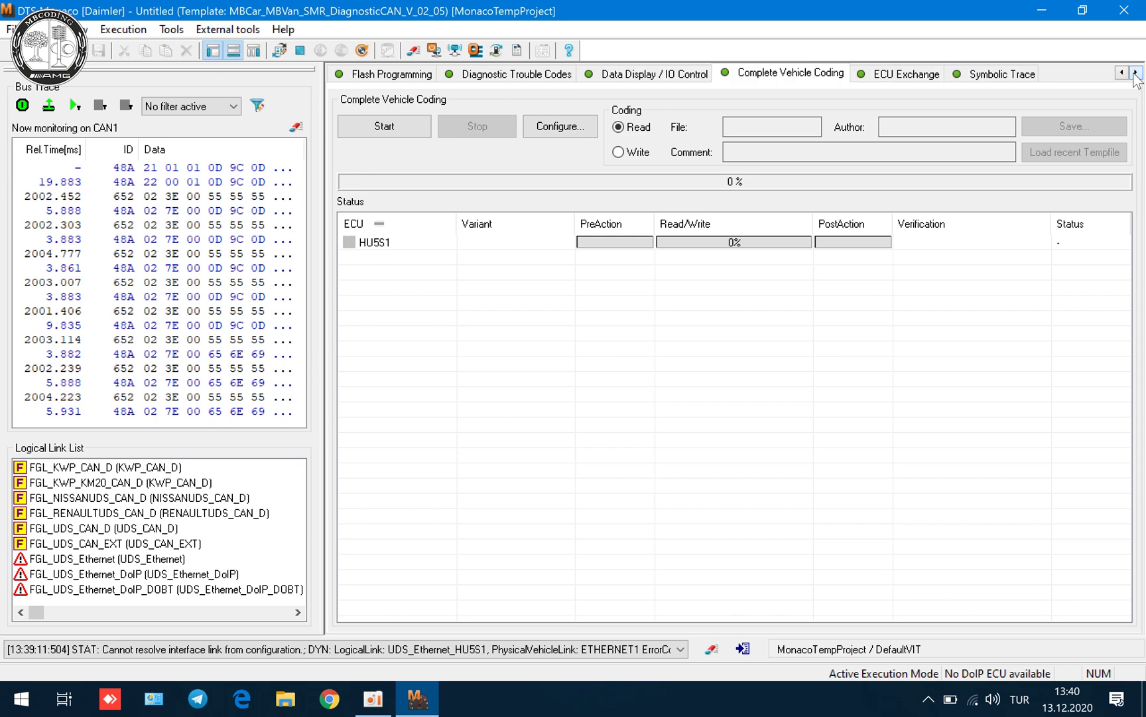
left_click(359, 75)
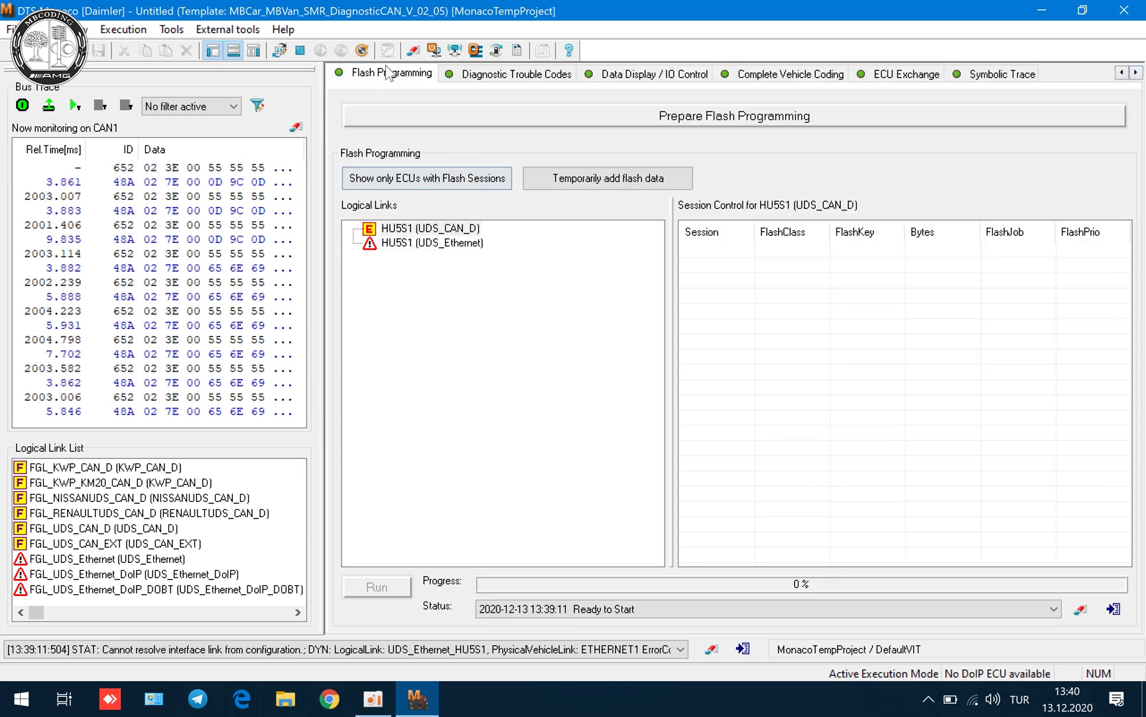
left_click(790, 79)
left_click(657, 74)
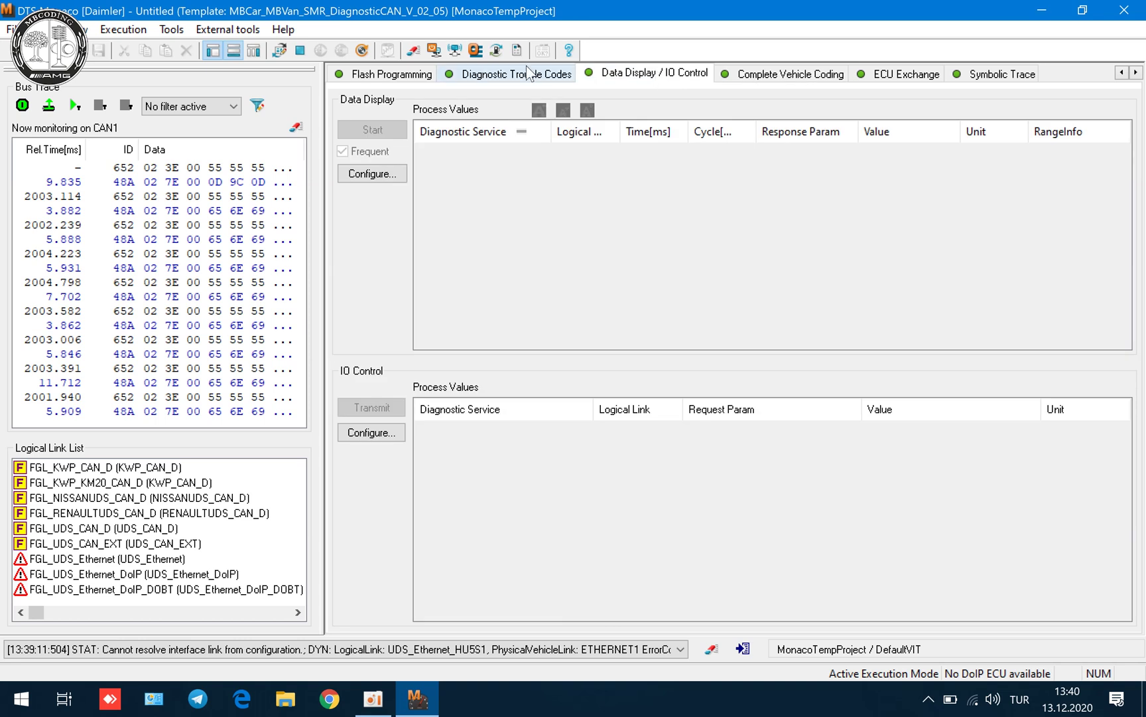
left_click(397, 74)
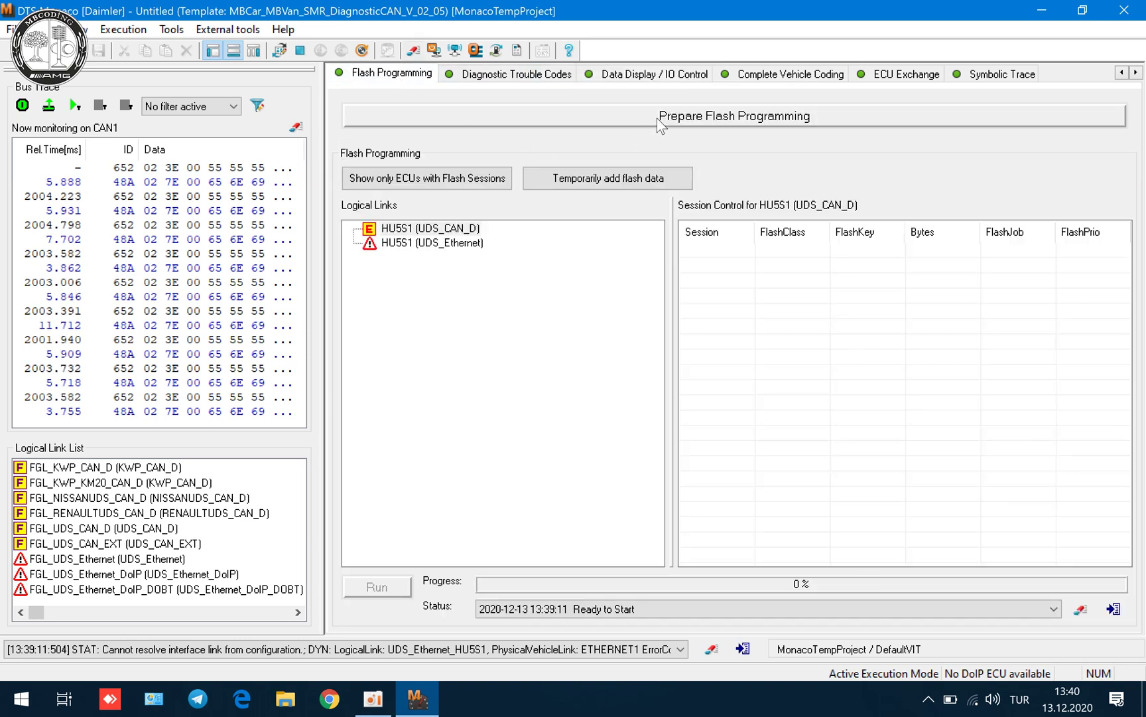
Connect to the HU5S1 (UDS_CAN_D) ECU for Diagnostic Trouble Codes
left_click(501, 74)
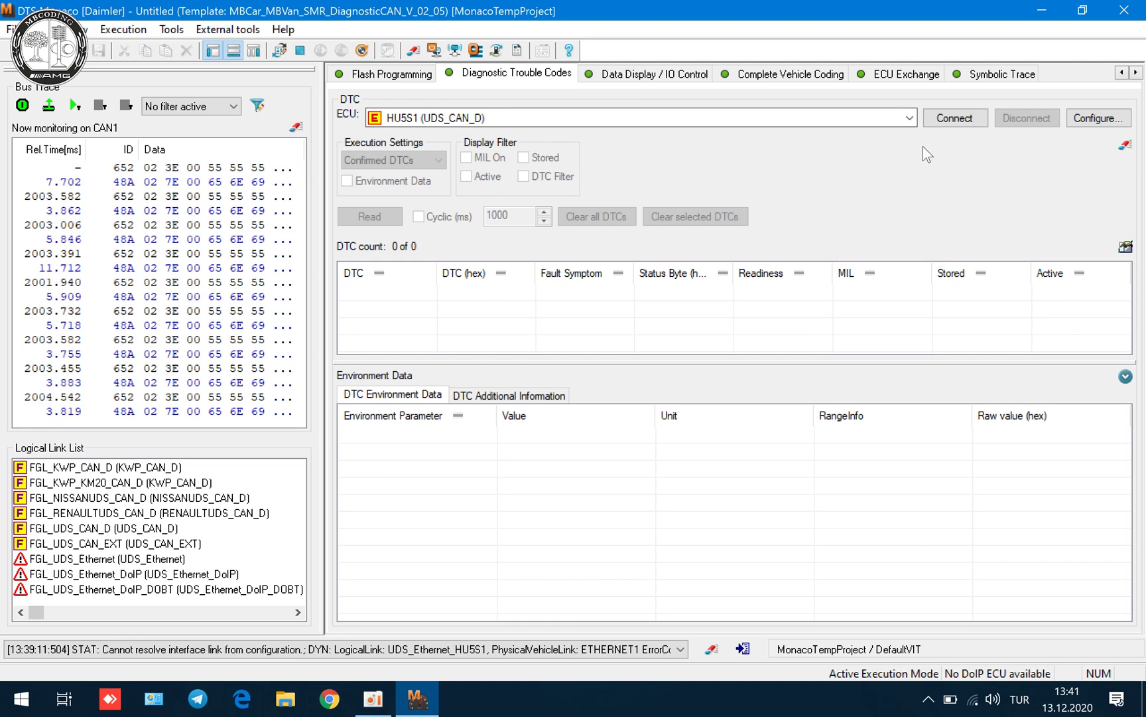
left_click(948, 118)
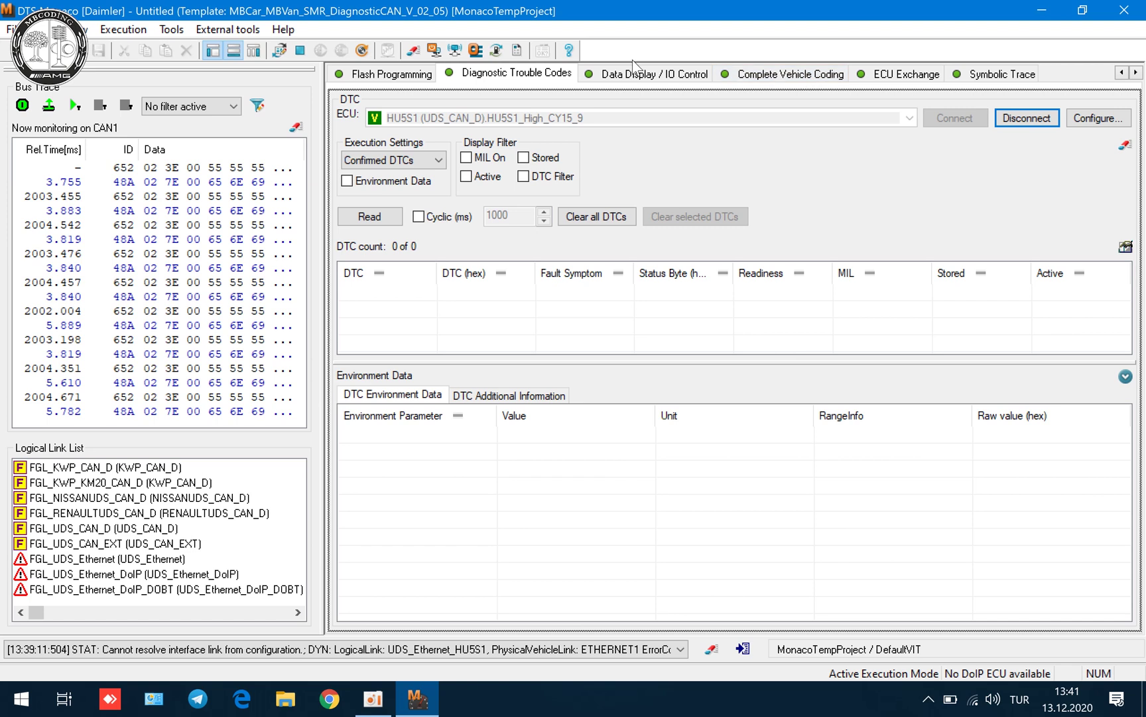
Return to Variant Coding and examine the Tuner Application Write fragments and the available coding domains of the HU5S1 ECU
left_click(1122, 72)
left_click(1122, 71)
left_click(1122, 71)
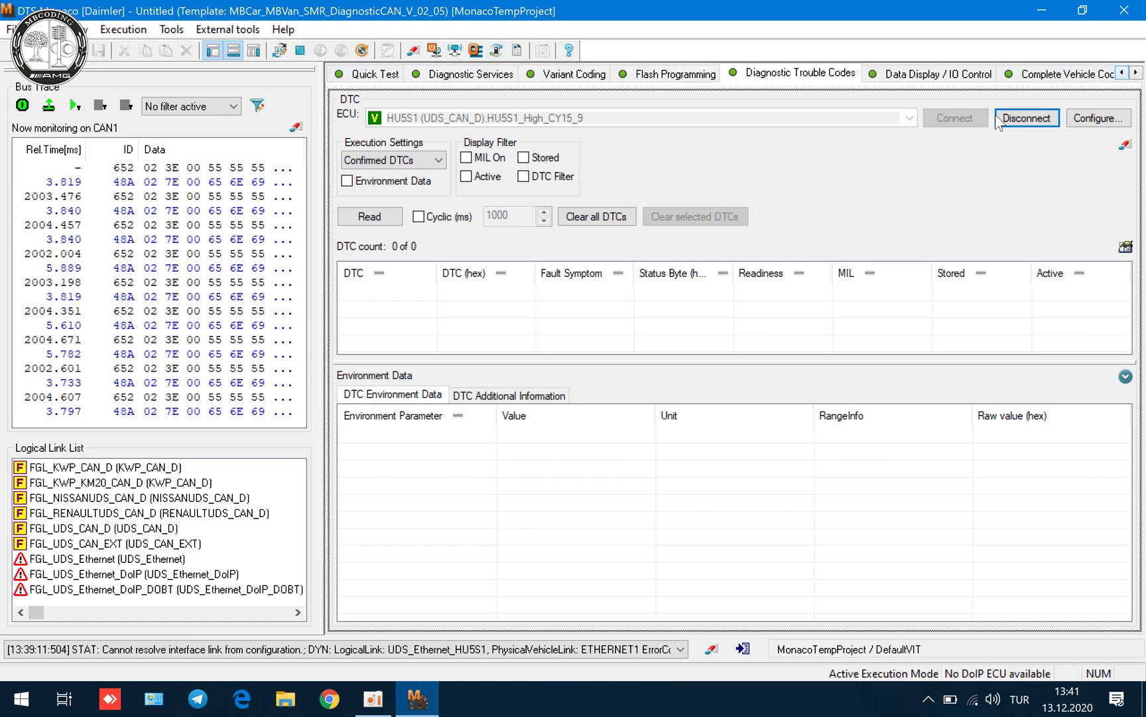
left_click(578, 74)
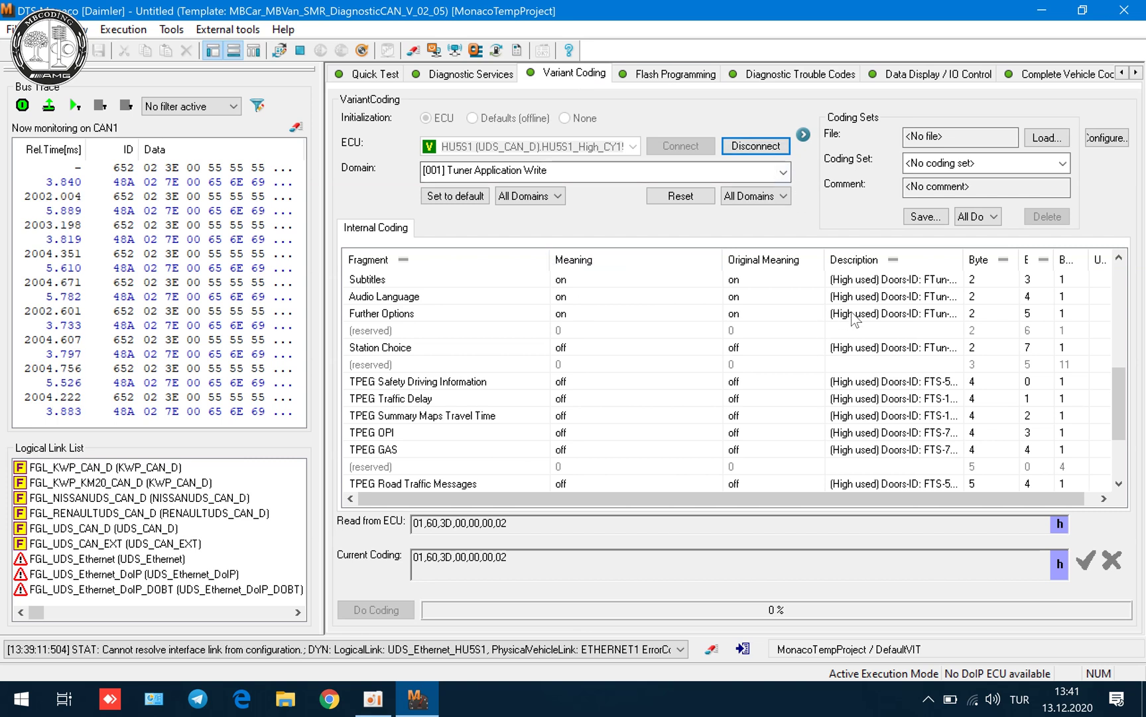
mouse_move(1119, 405)
left_mouse_down()
mouse_move(1117, 442)
mouse_move(1115, 292)
left_mouse_up()
left_click(784, 174)
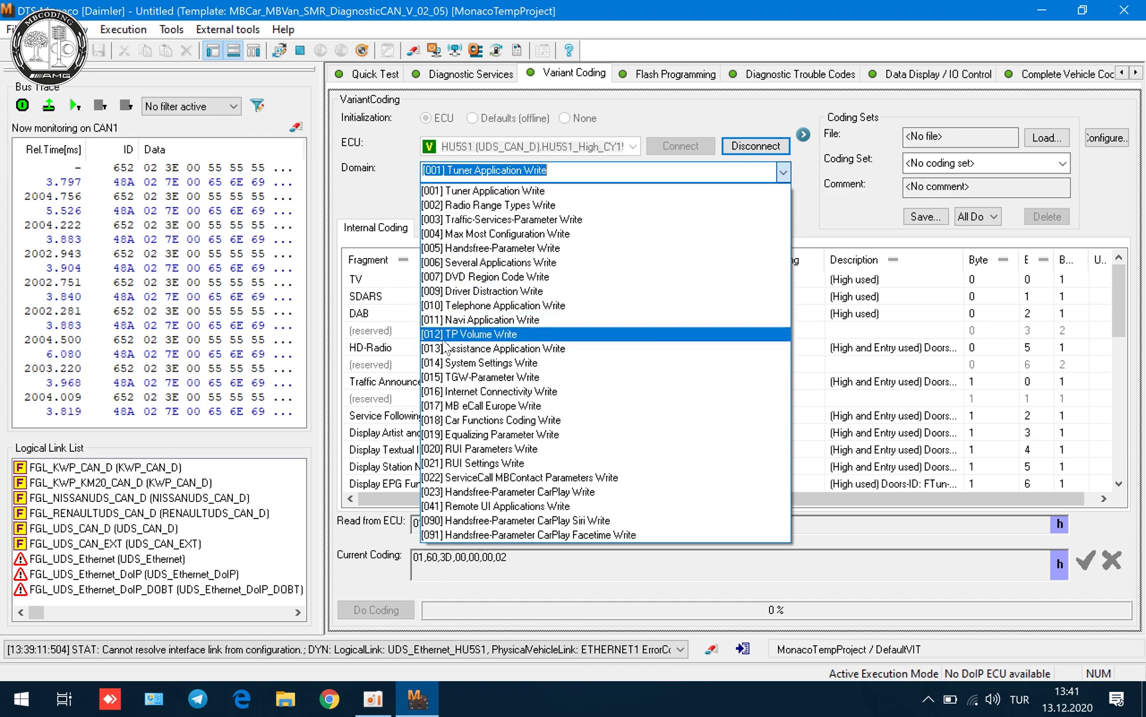
Set the HD-Radio fragment in the Tuner Application Write domain to on, and reset the unsaved coding changes
left_click(402, 346)
double_click(578, 346)
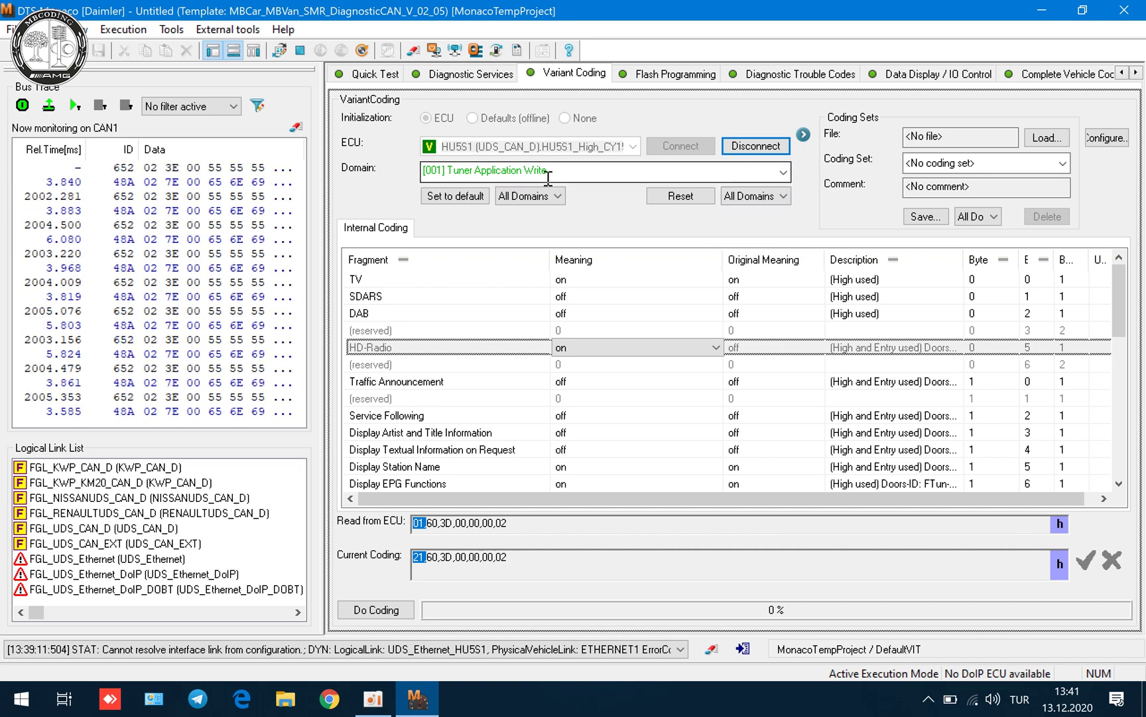
left_click(691, 198)
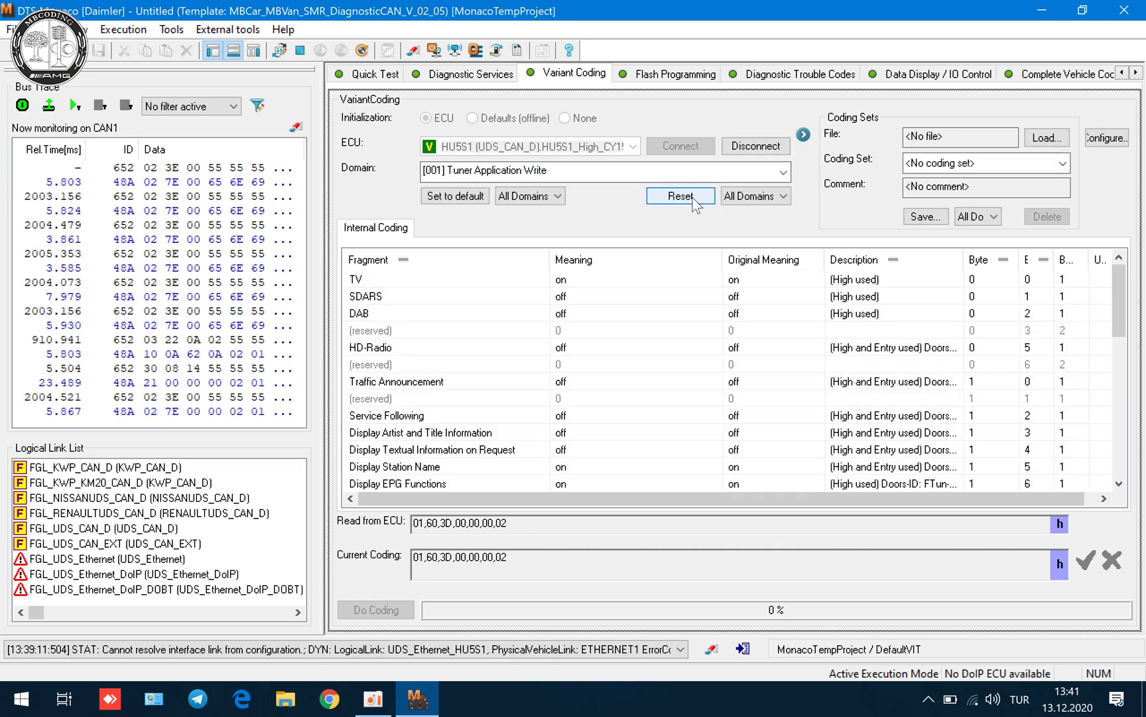
Set the HD-Radio fragment in the Tuner Application Write domain to on and write the coding to the HU5S1 ECU
left_click(591, 355)
left_click(589, 354)
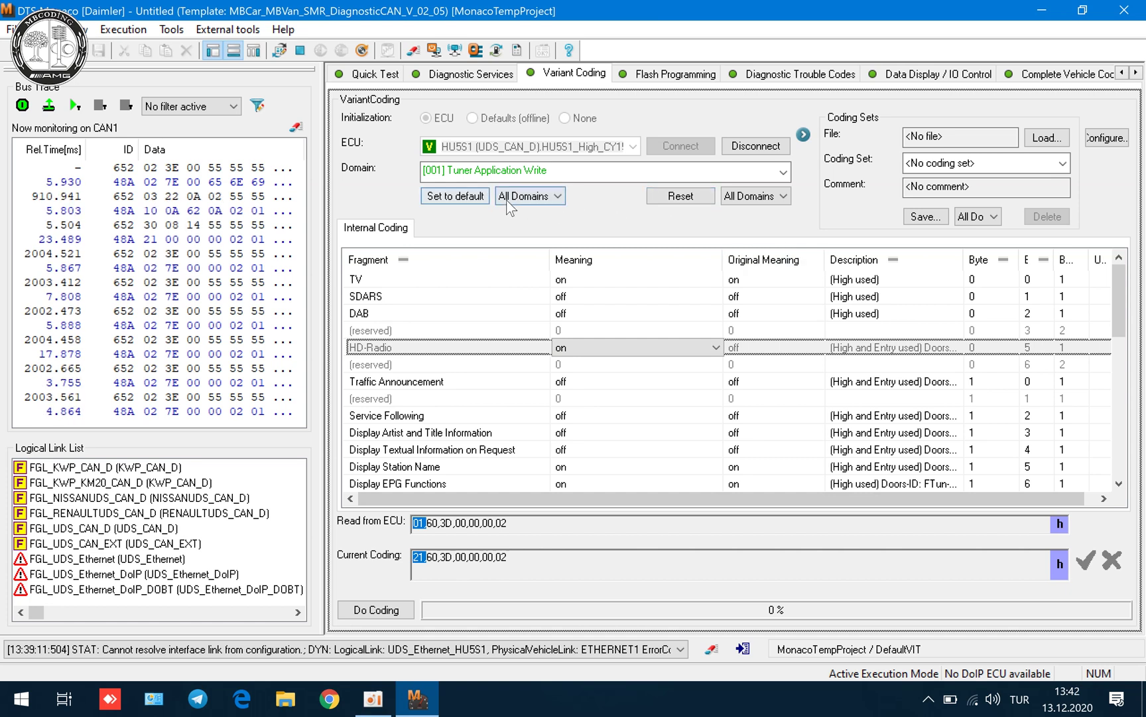
left_click(672, 400)
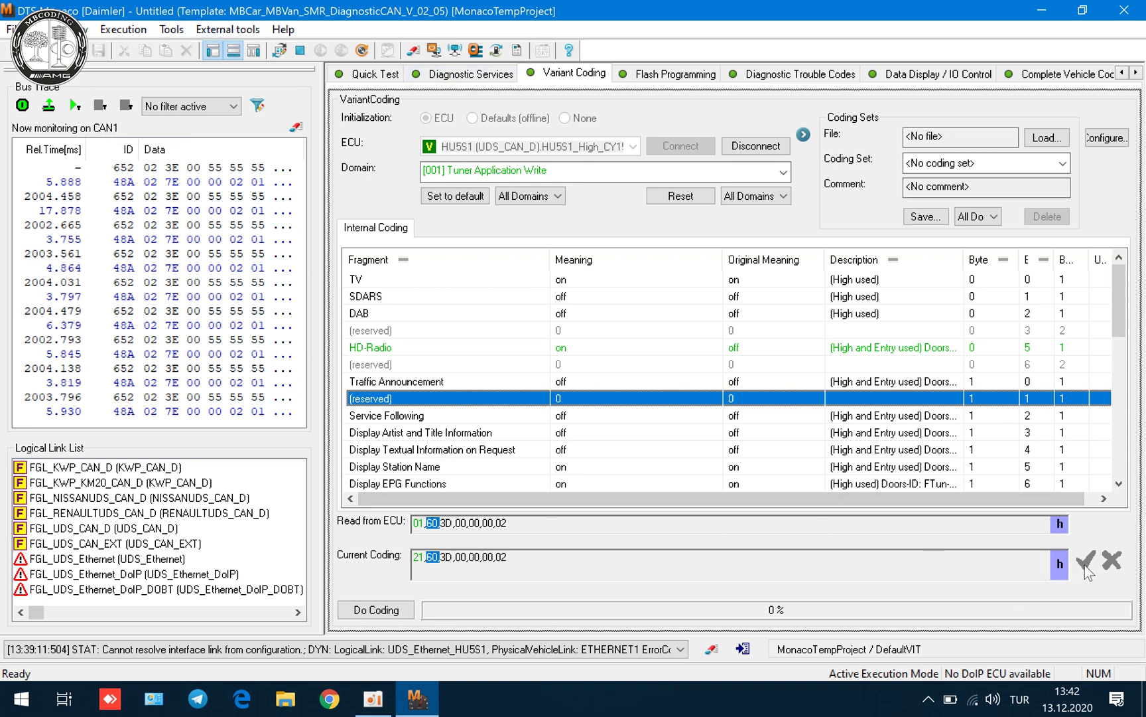
left_click(744, 563)
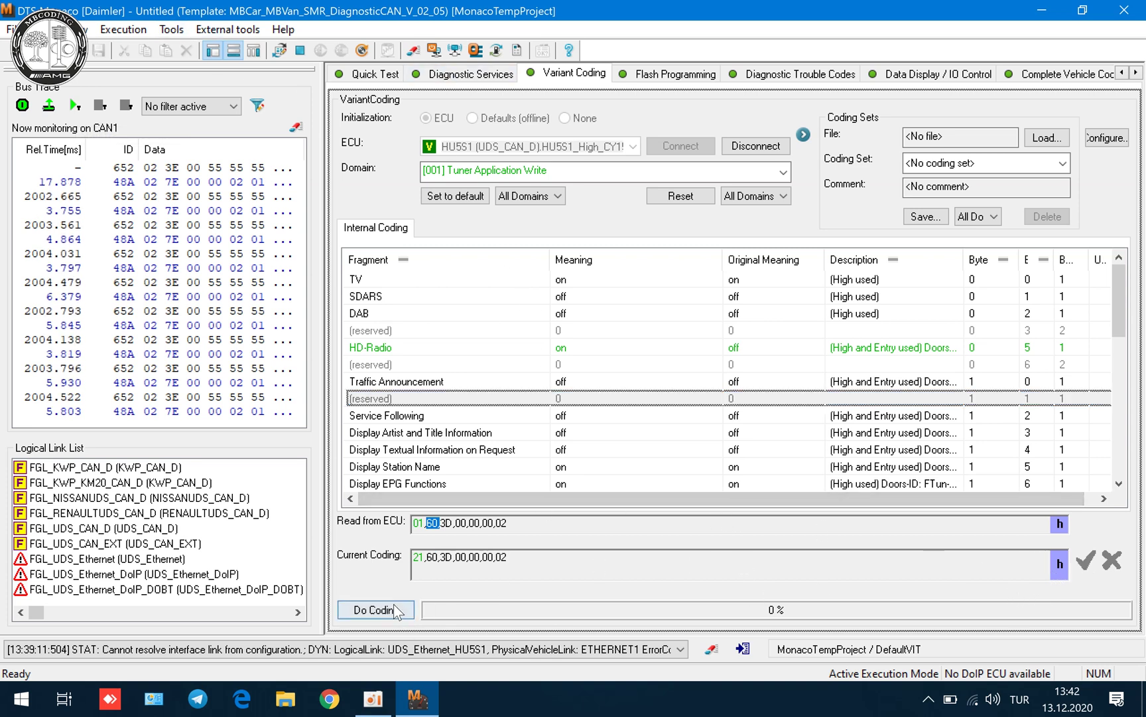
left_click(376, 609)
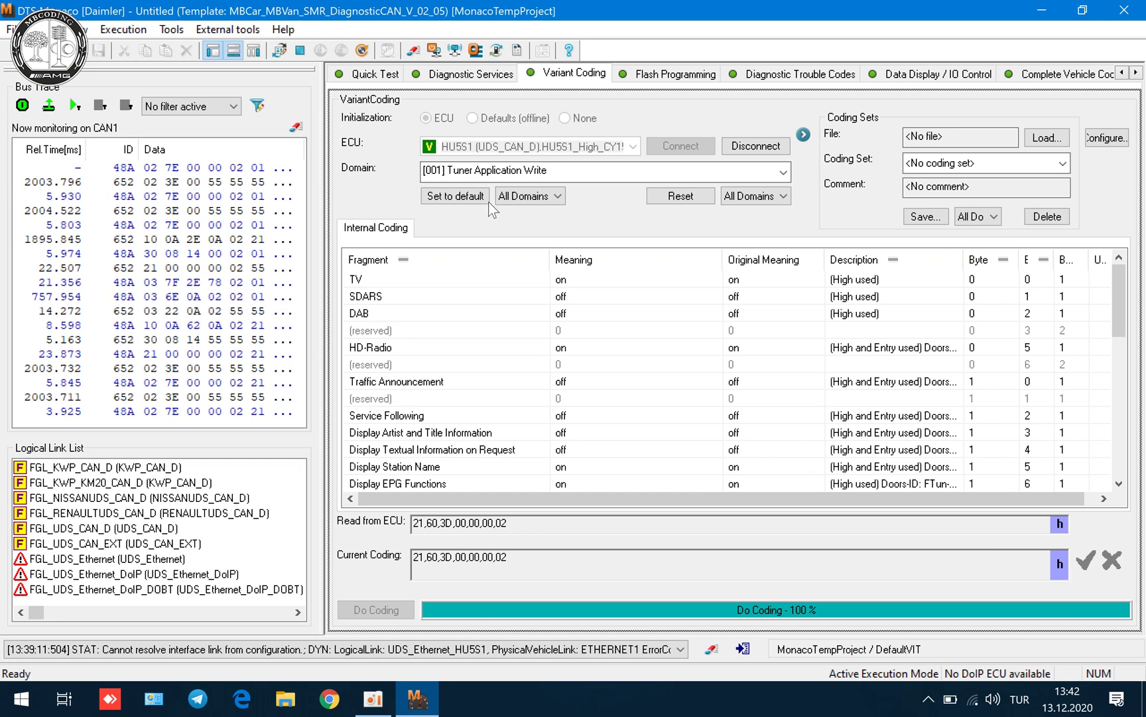
Reset the coding, reconnect to the HU5S1 ECU, and check the stored Tuner Application Write fragments
left_click(681, 197)
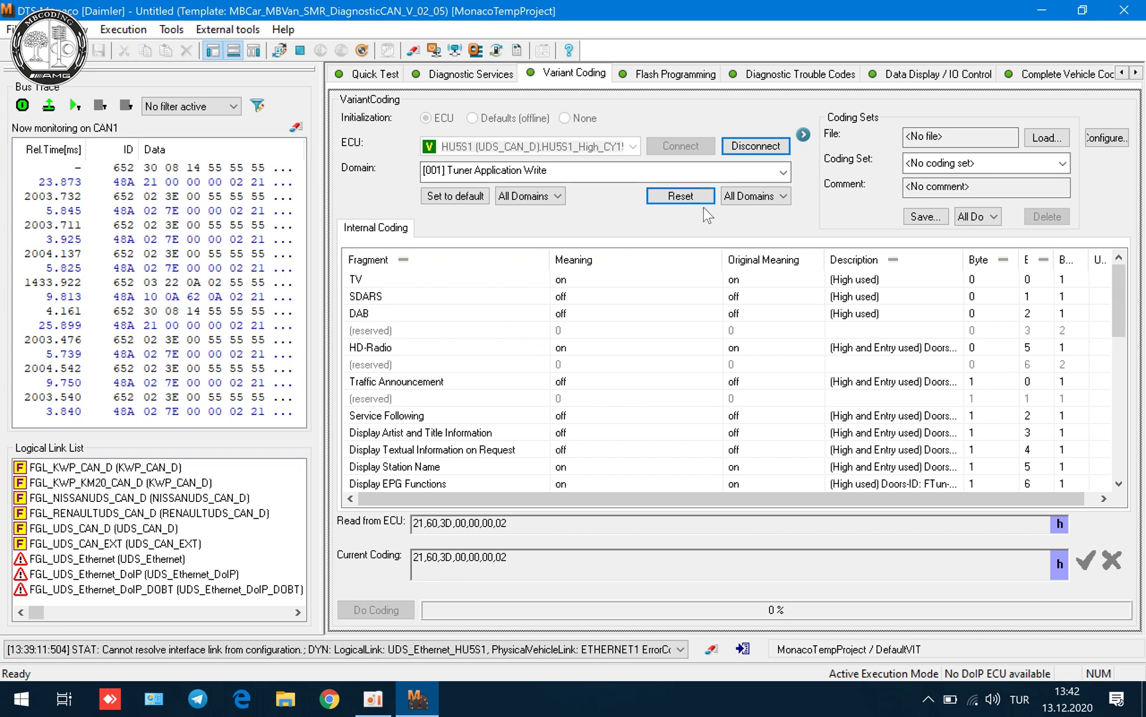
left_click(769, 147)
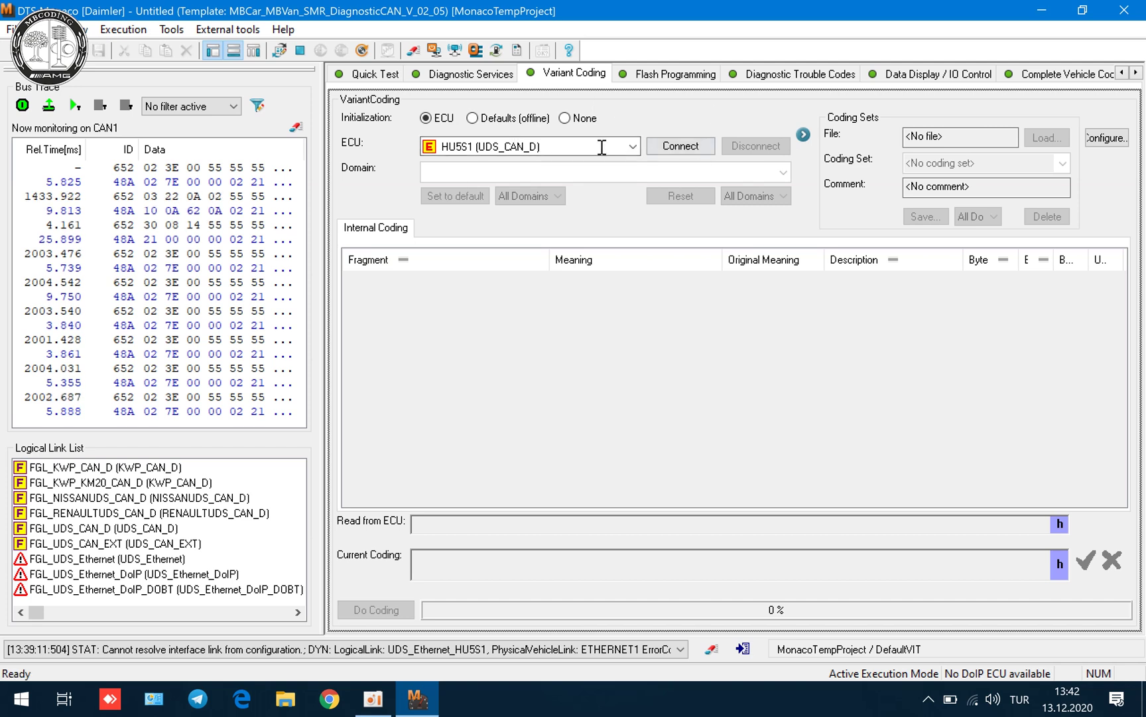
left_click(683, 146)
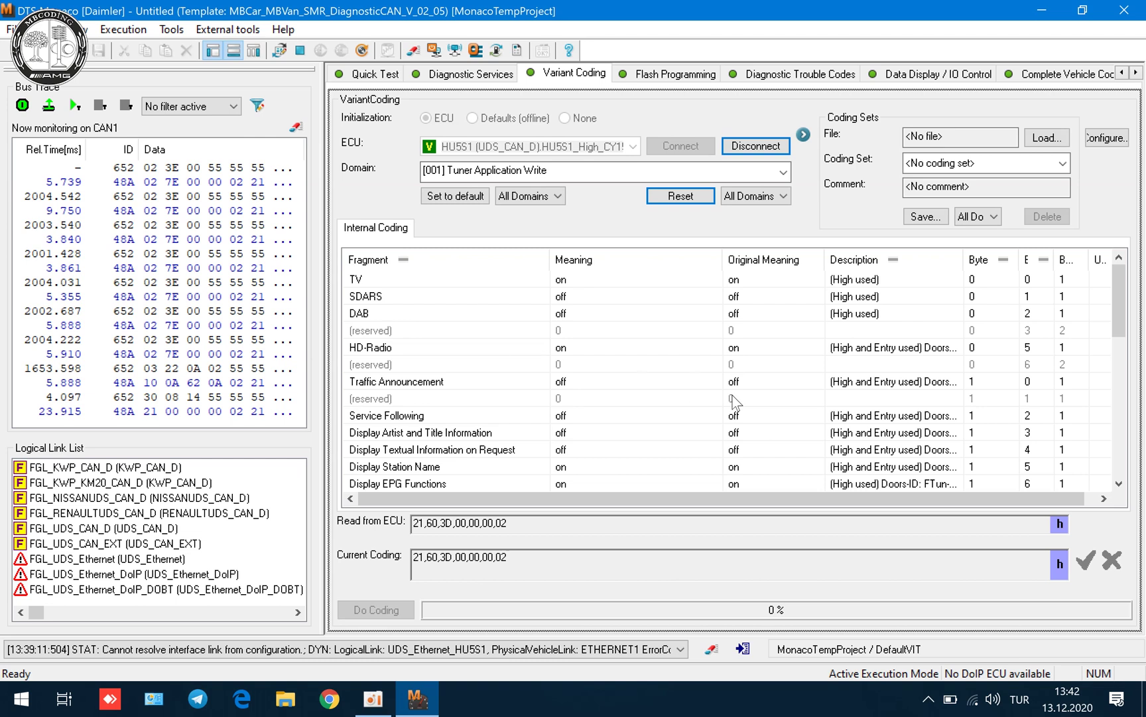
left_click_drag(1120, 320, 1121, 360)
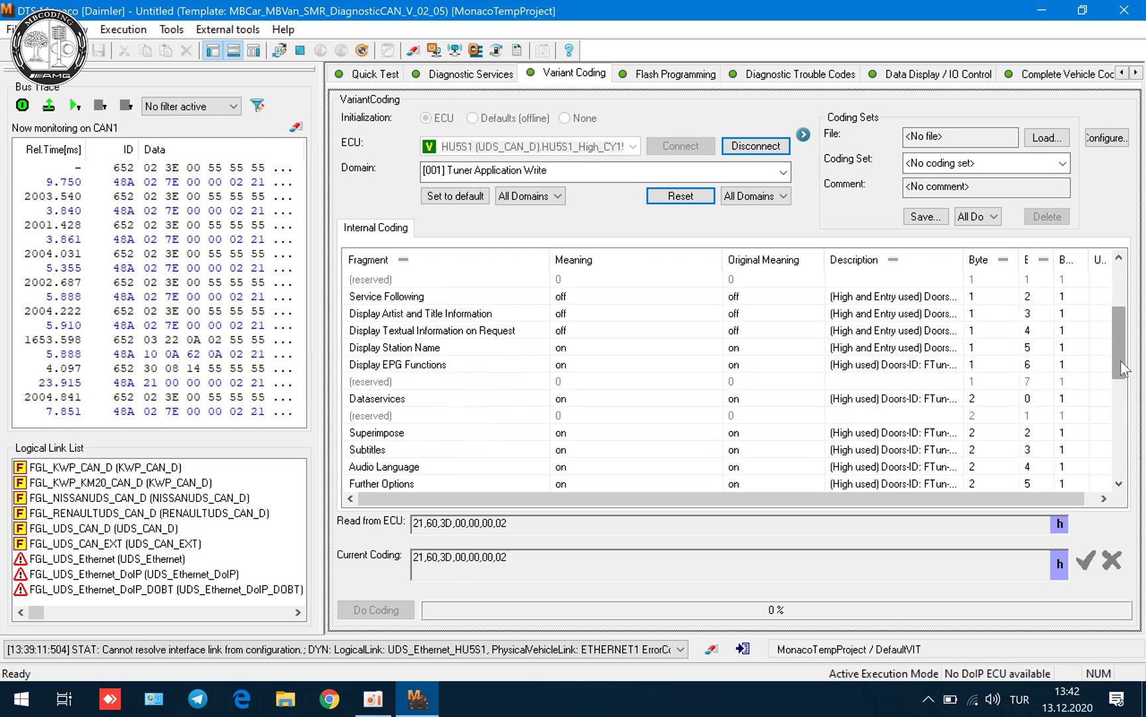
Switch the HU5S1 variant coding to the [011] Navi Application Write domain
left_click(783, 174)
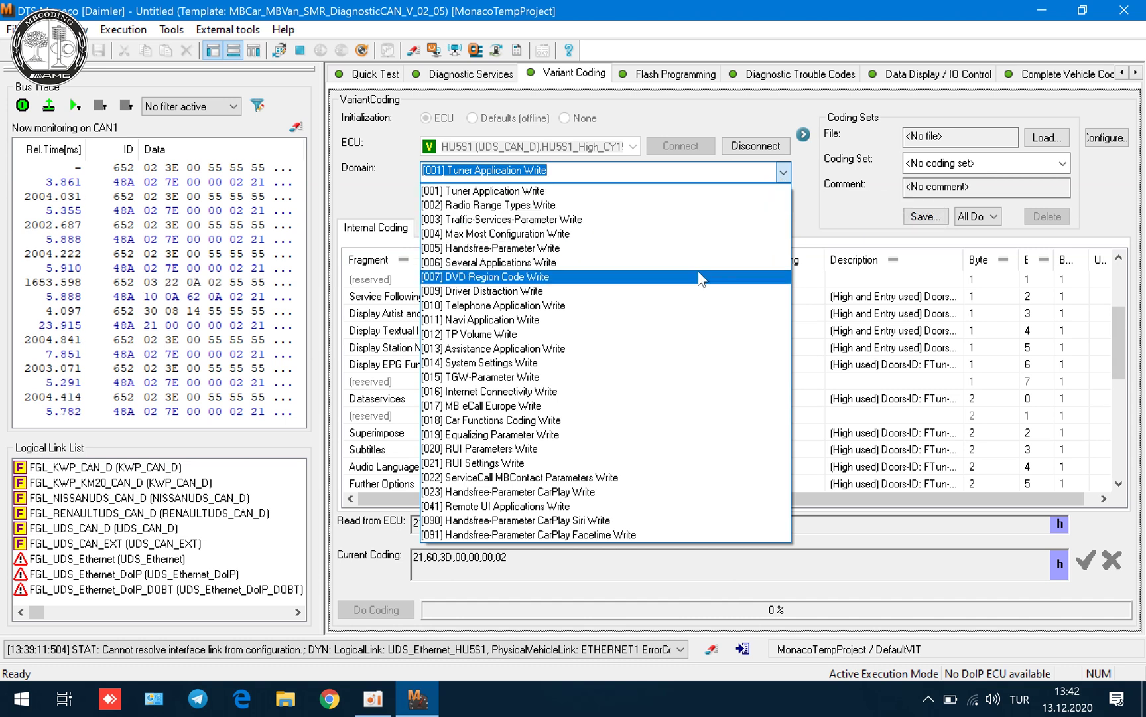
left_click(380, 705)
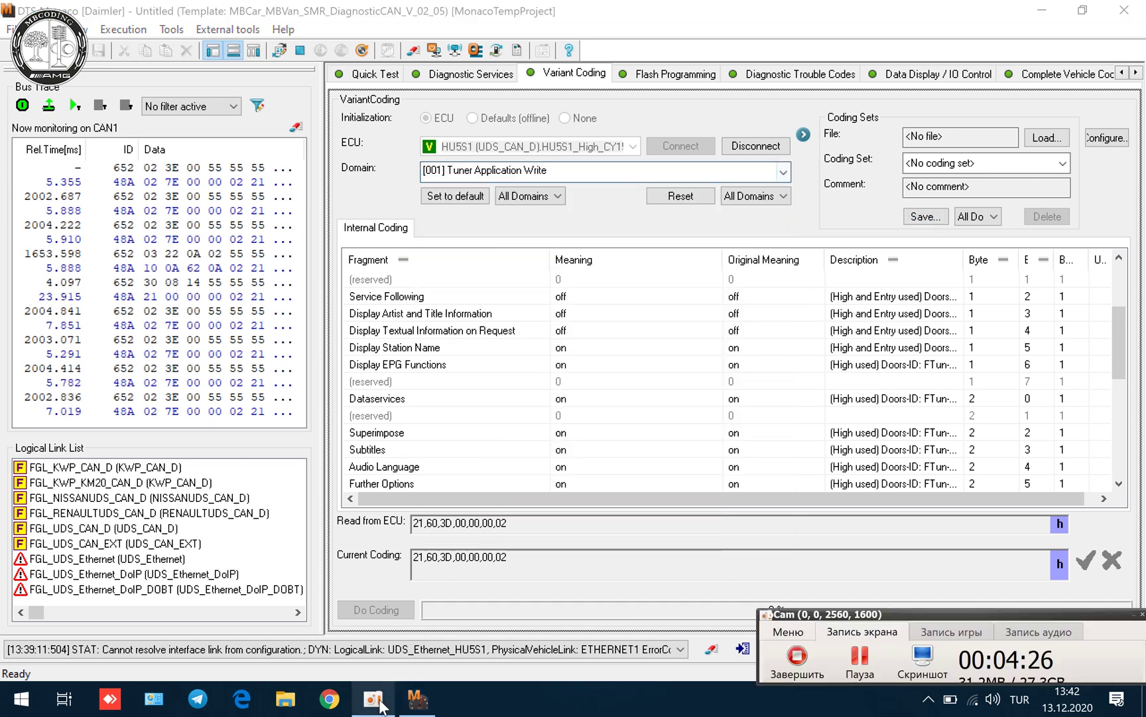
left_click(1133, 615)
left_click(783, 173)
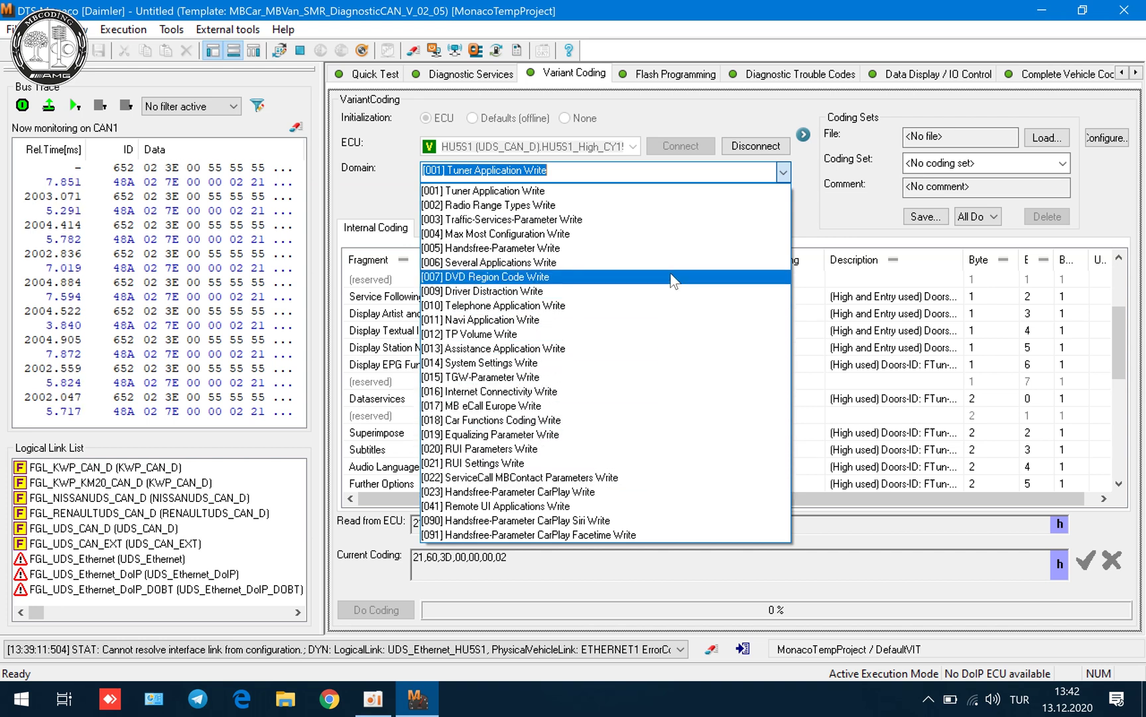
left_click(648, 325)
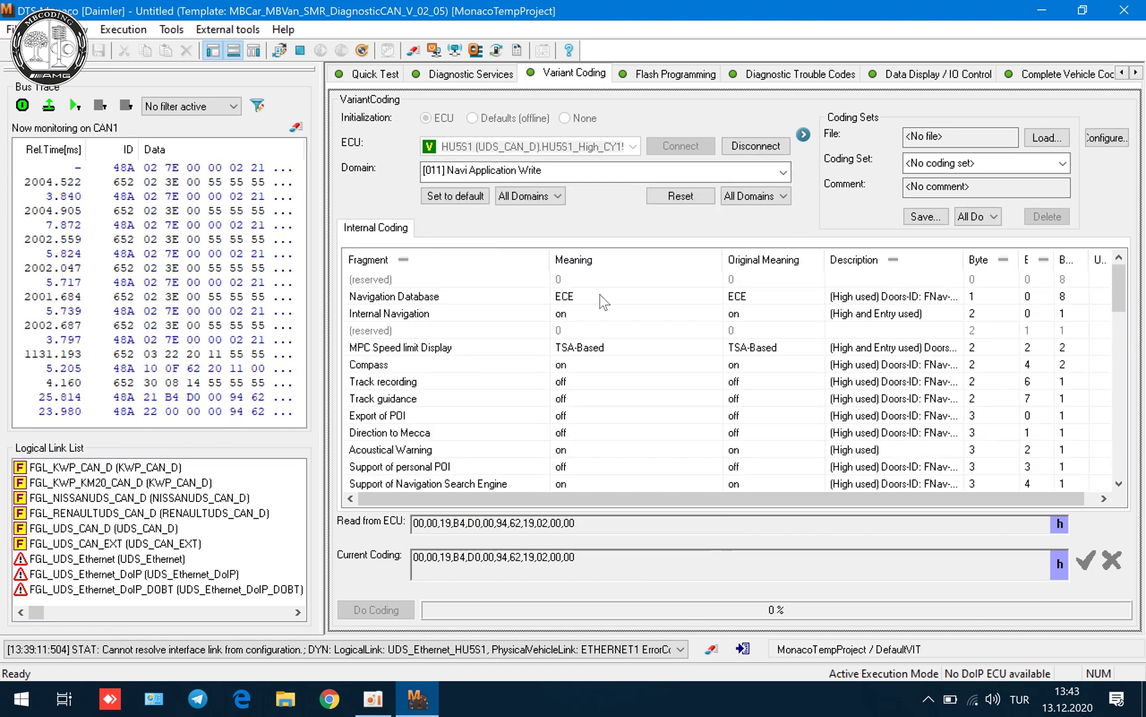
Set the Navigation Database fragment to JAPAN and write the coding to the ECU
left_click(701, 296)
left_click(713, 296)
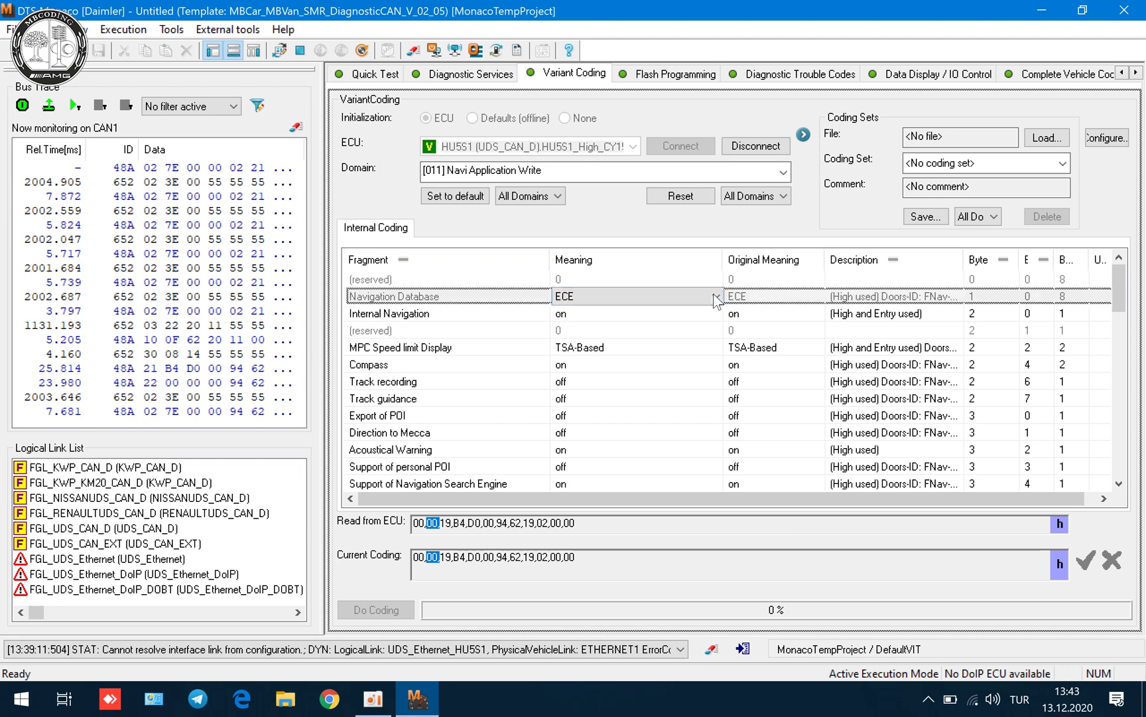
left_click(716, 298)
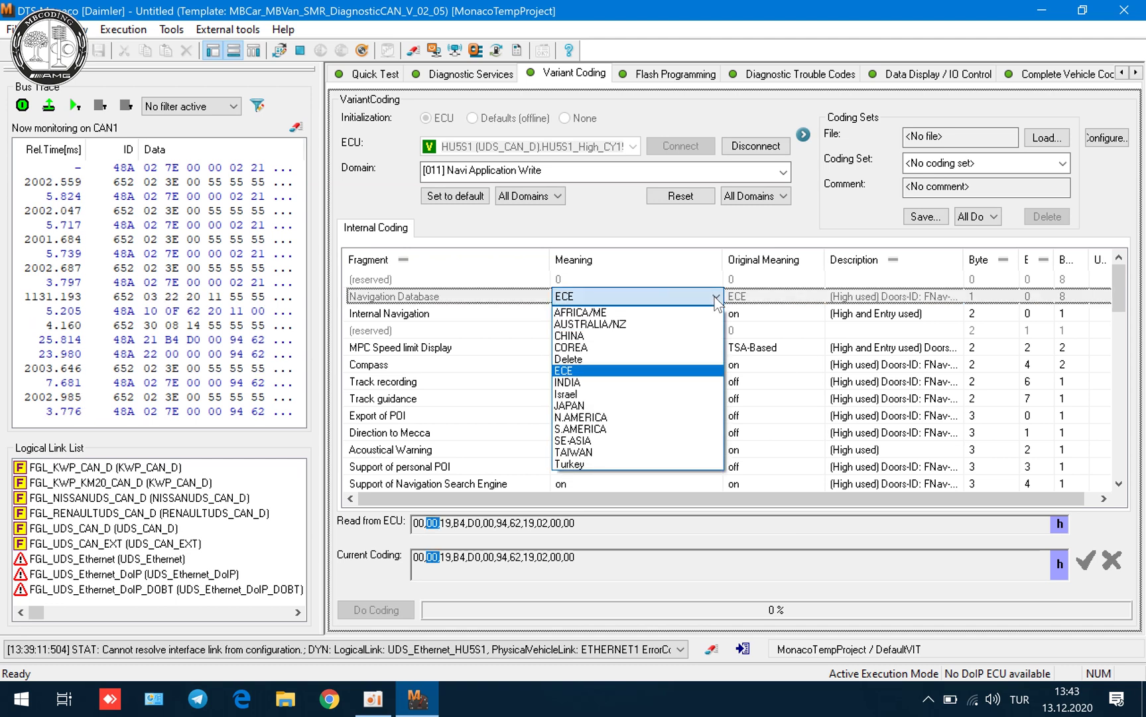
left_click(690, 405)
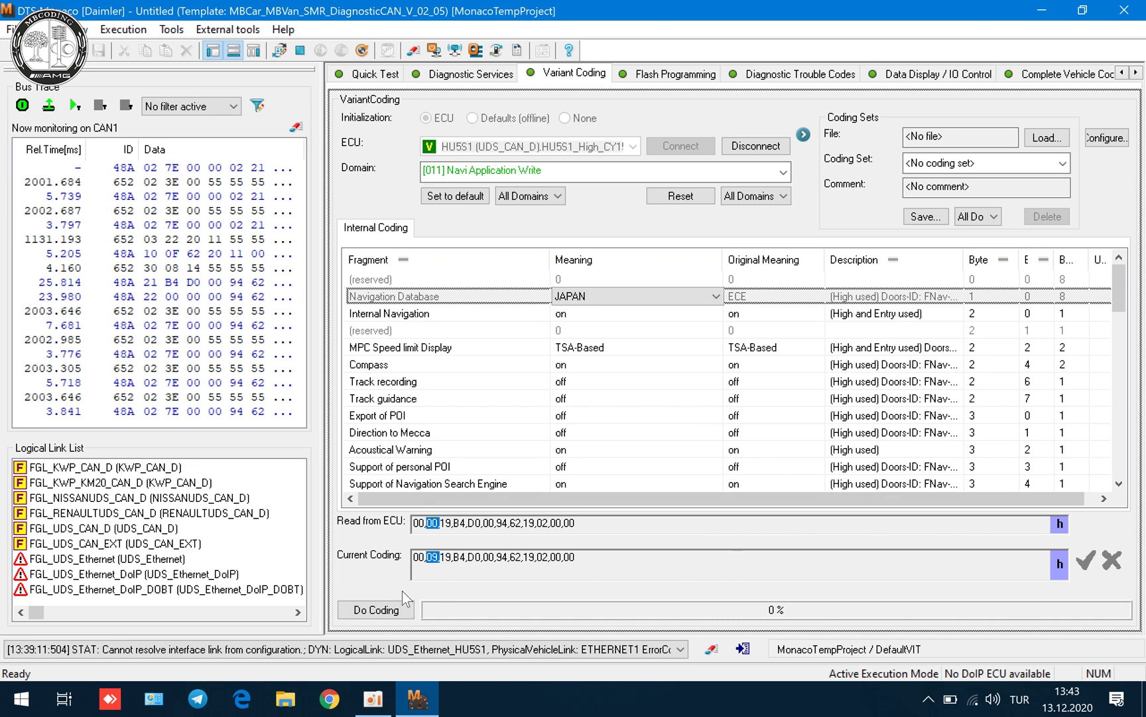
left_click(394, 605)
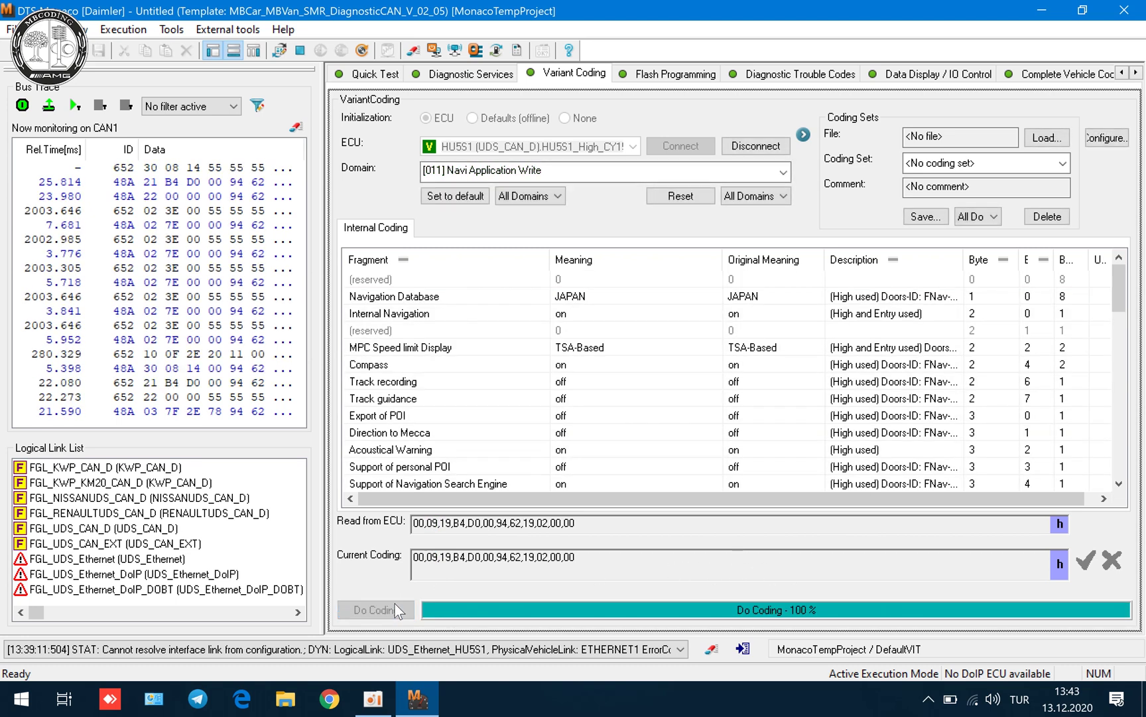
Reset the coding view and disconnect from the HU5S1 ECU, closing the diagnostic workspace
left_click(684, 200)
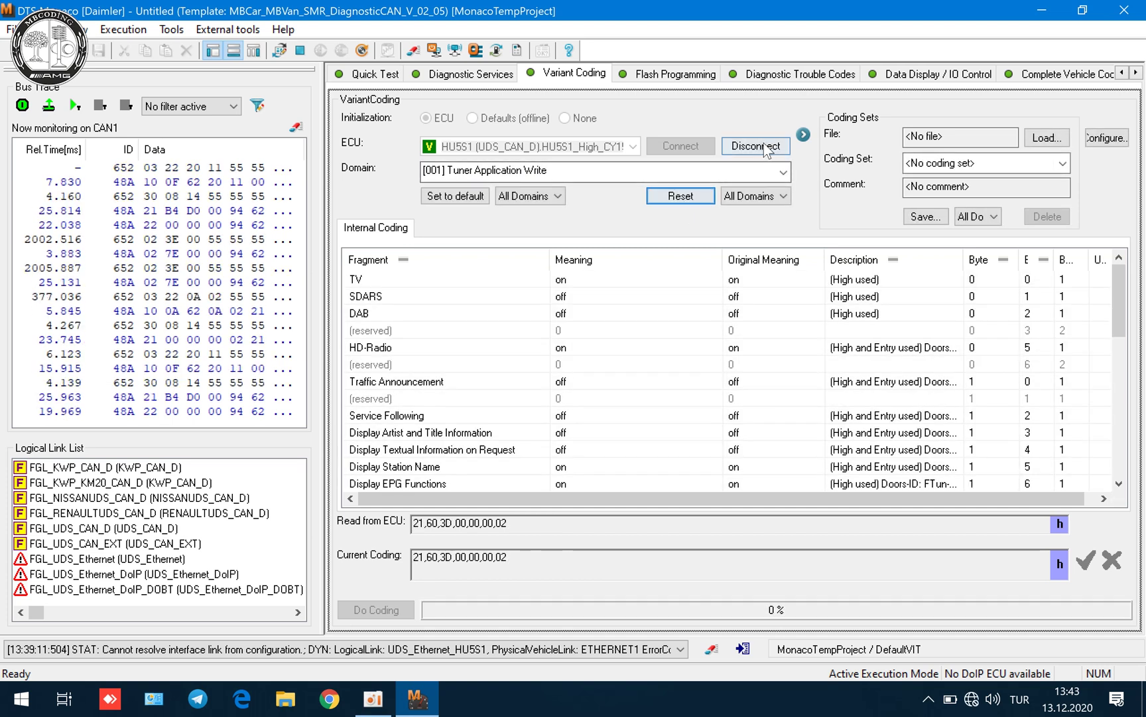
left_click(758, 147)
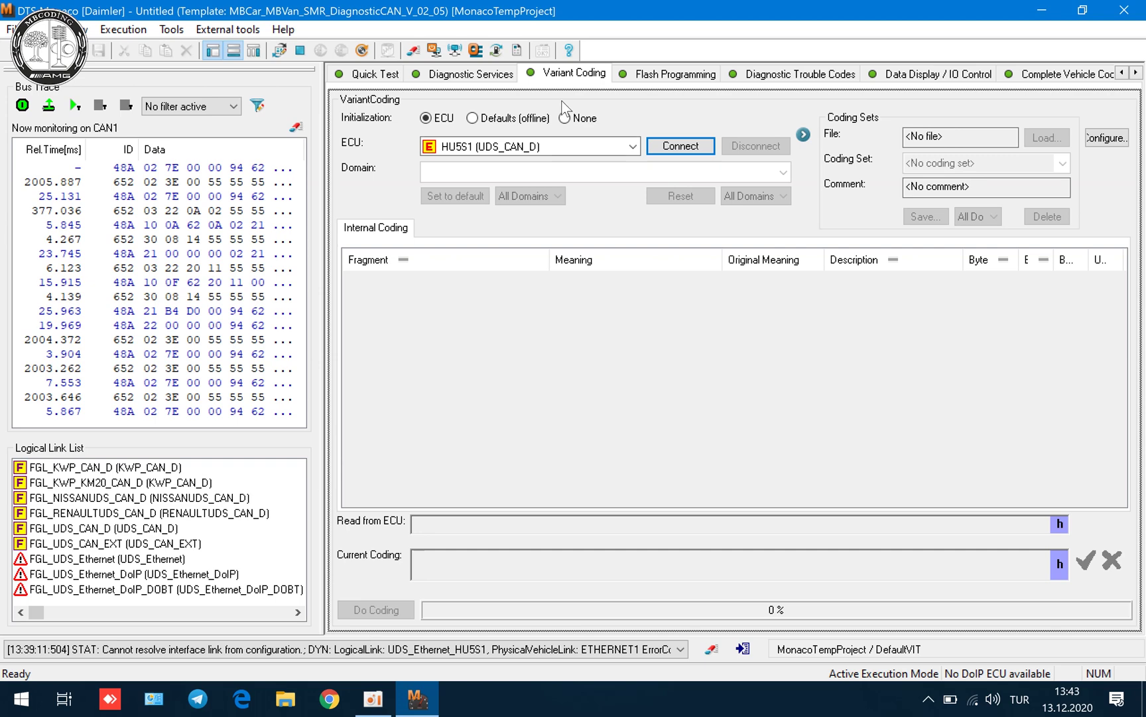
left_click(1126, 10)
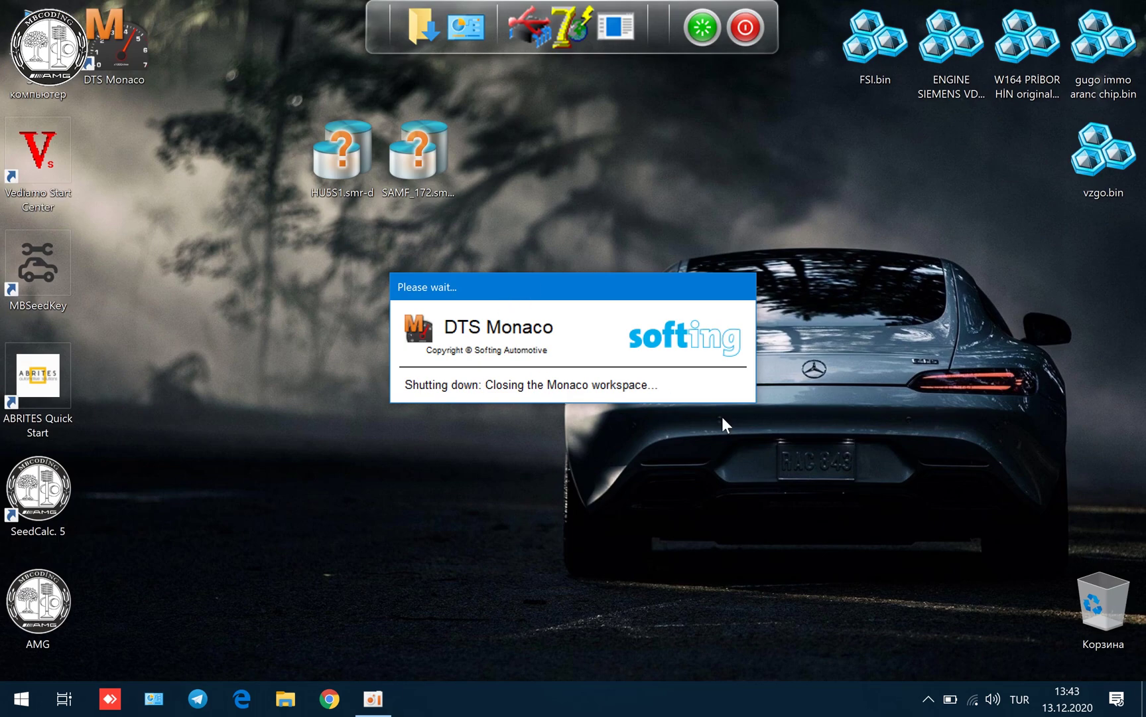